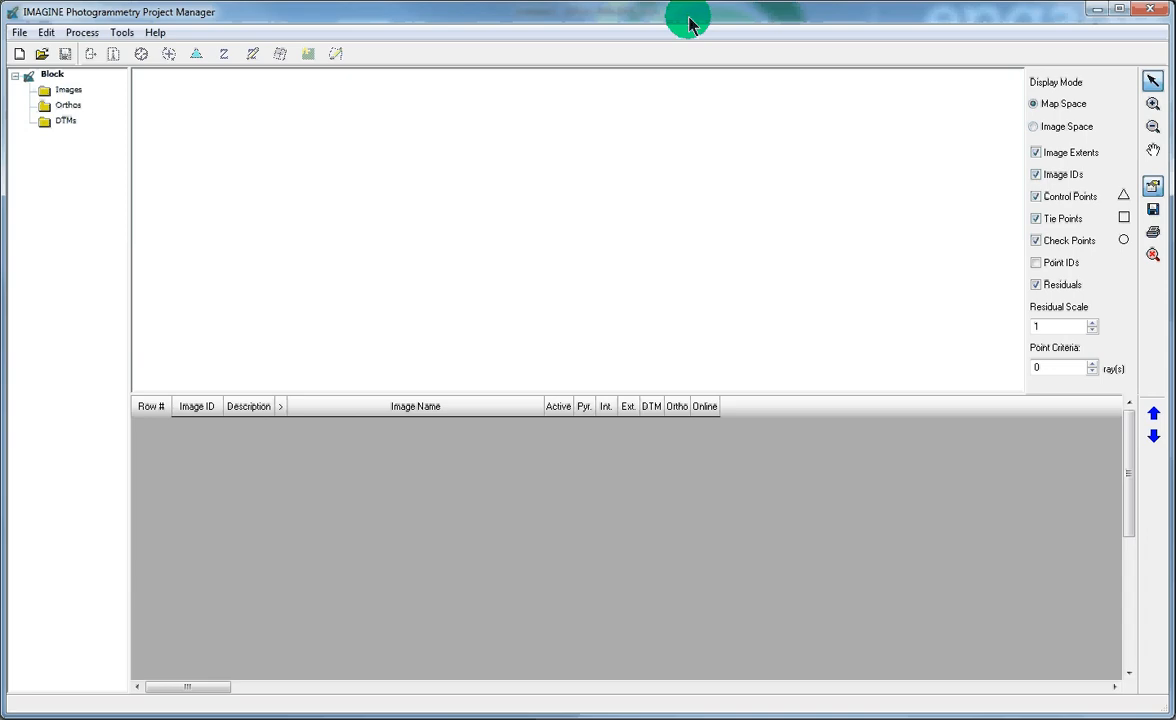
drag(631, 22, 700, 530)
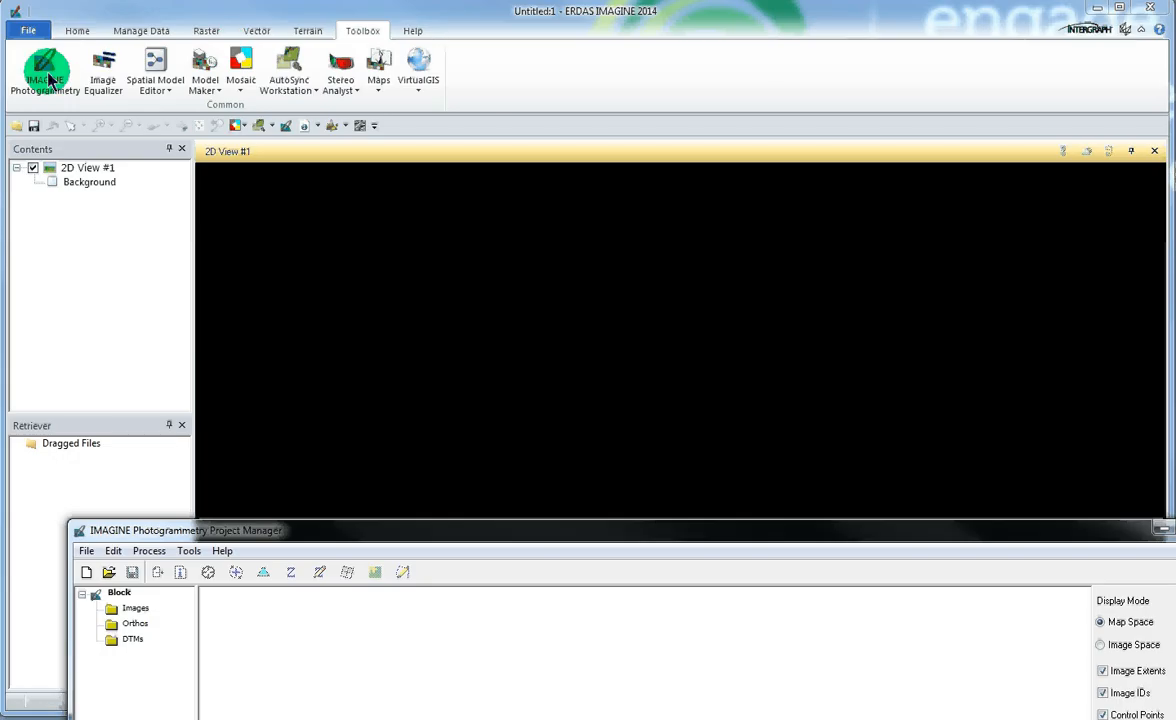
drag(628, 541, 565, 37)
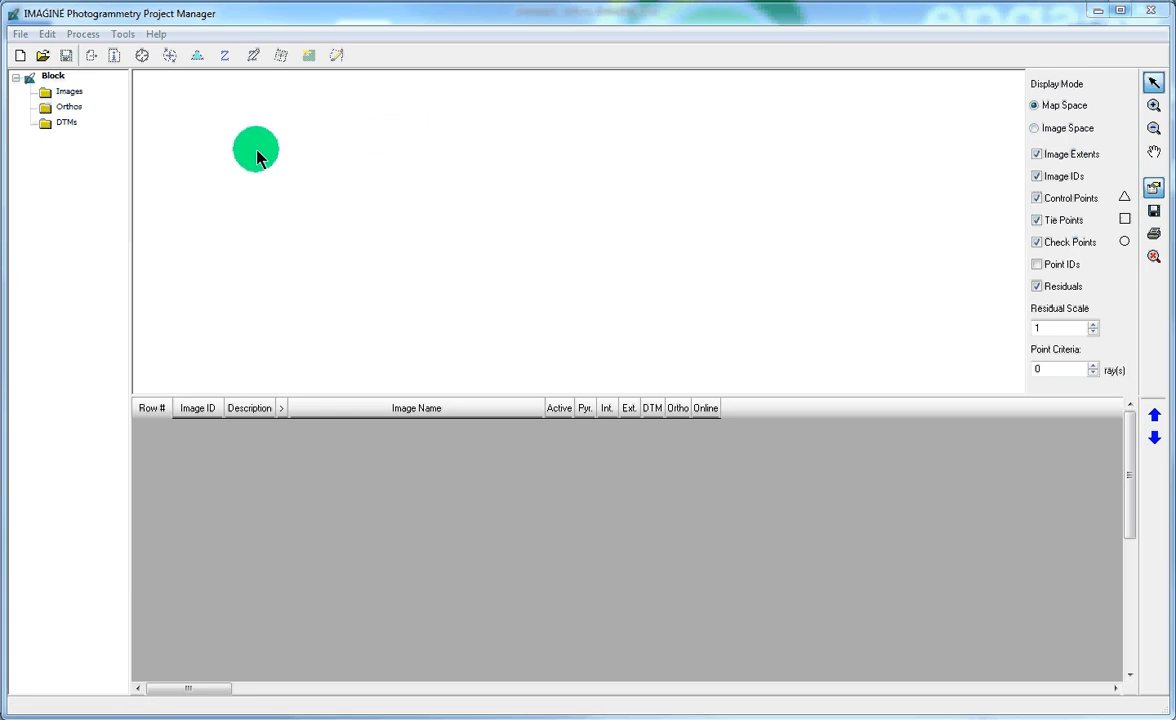
Create a new block file named Test.blk in the data/LPS/Test folder
click(20, 56)
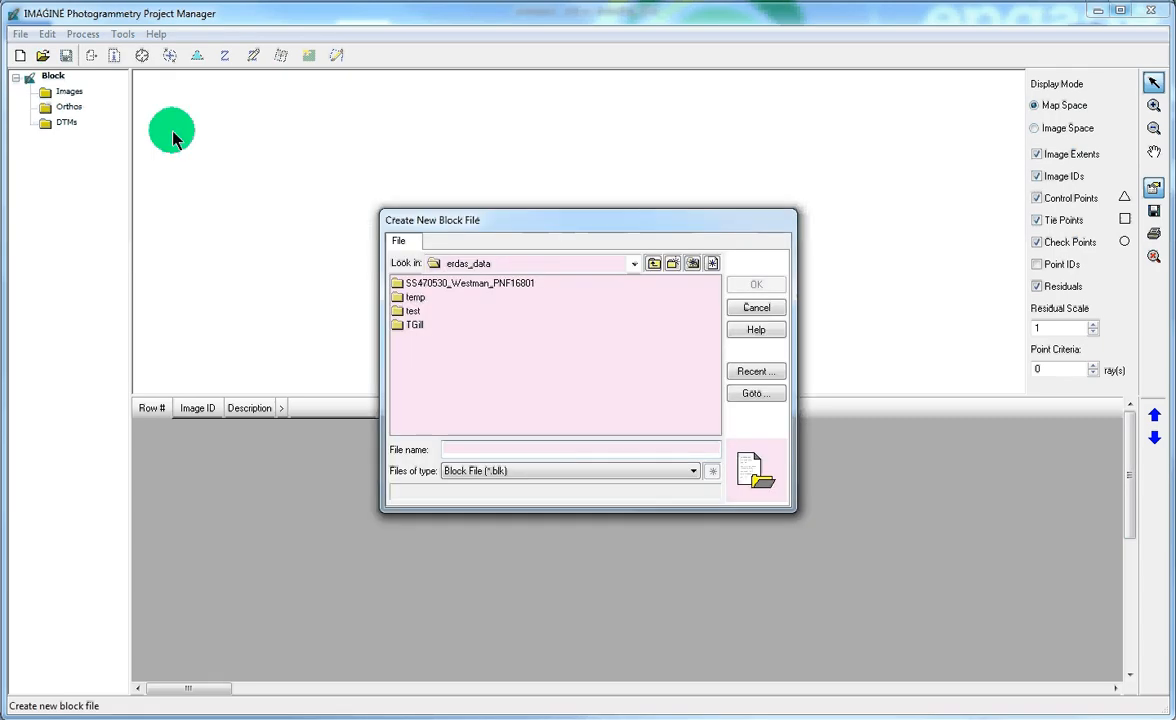
click(634, 264)
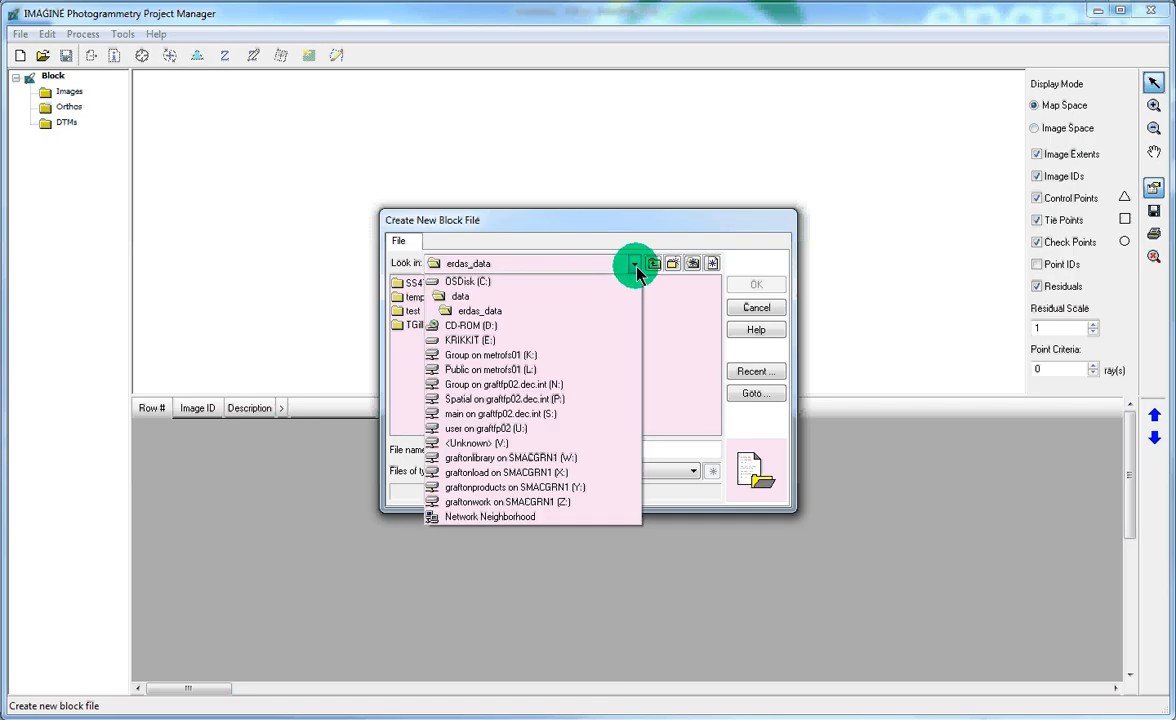
click(455, 296)
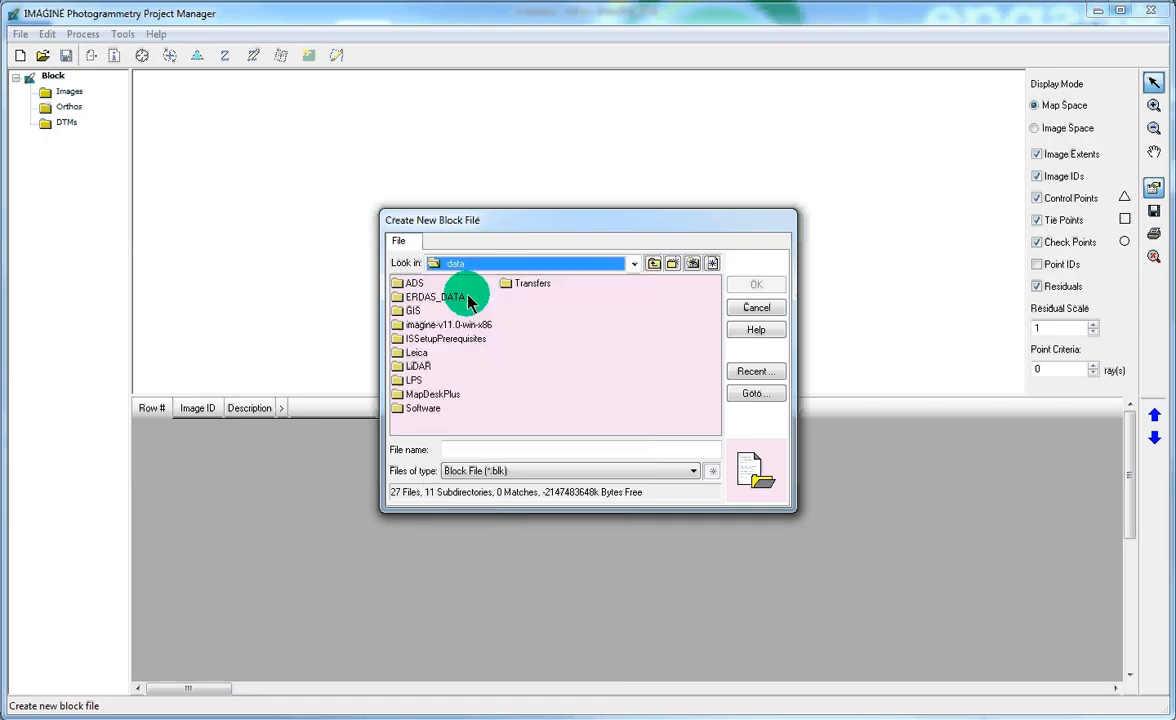
double_click(412, 380)
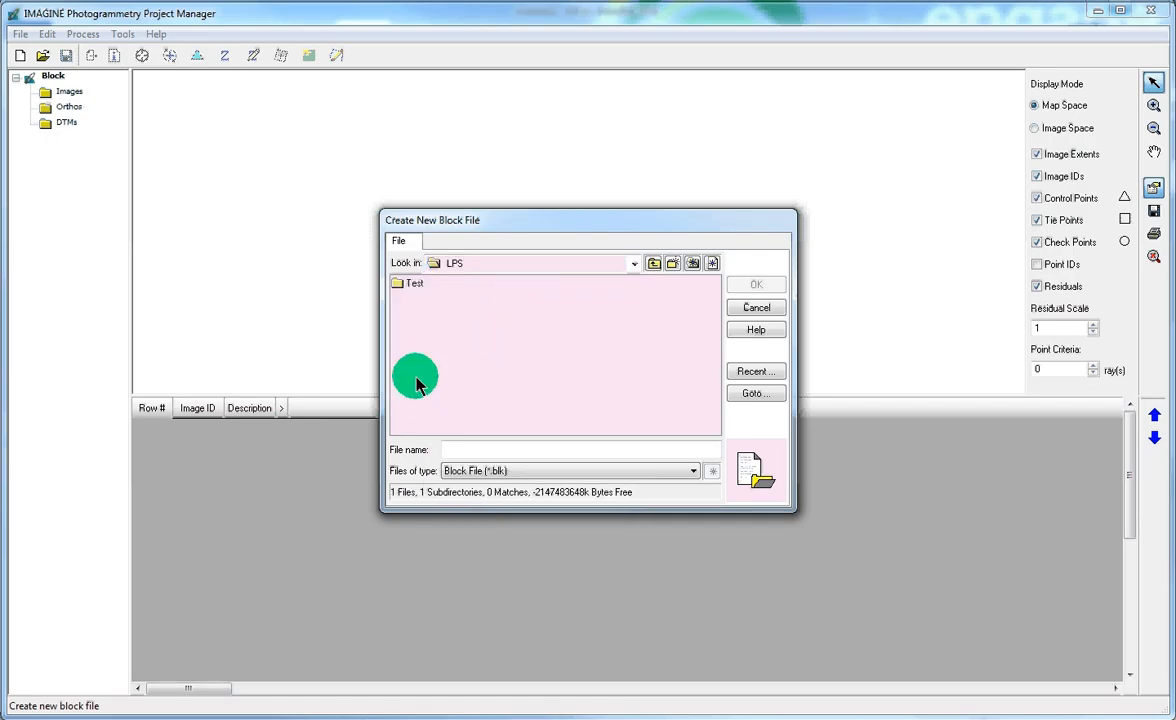
double_click(415, 287)
click(508, 450)
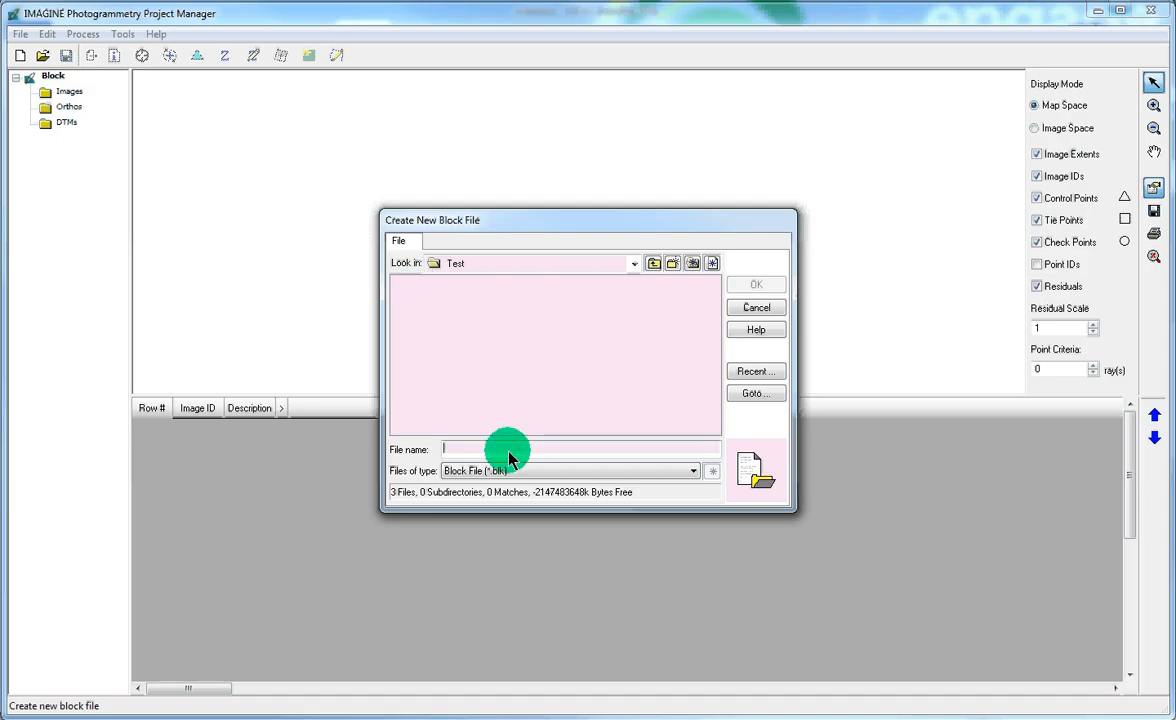
text(Test)
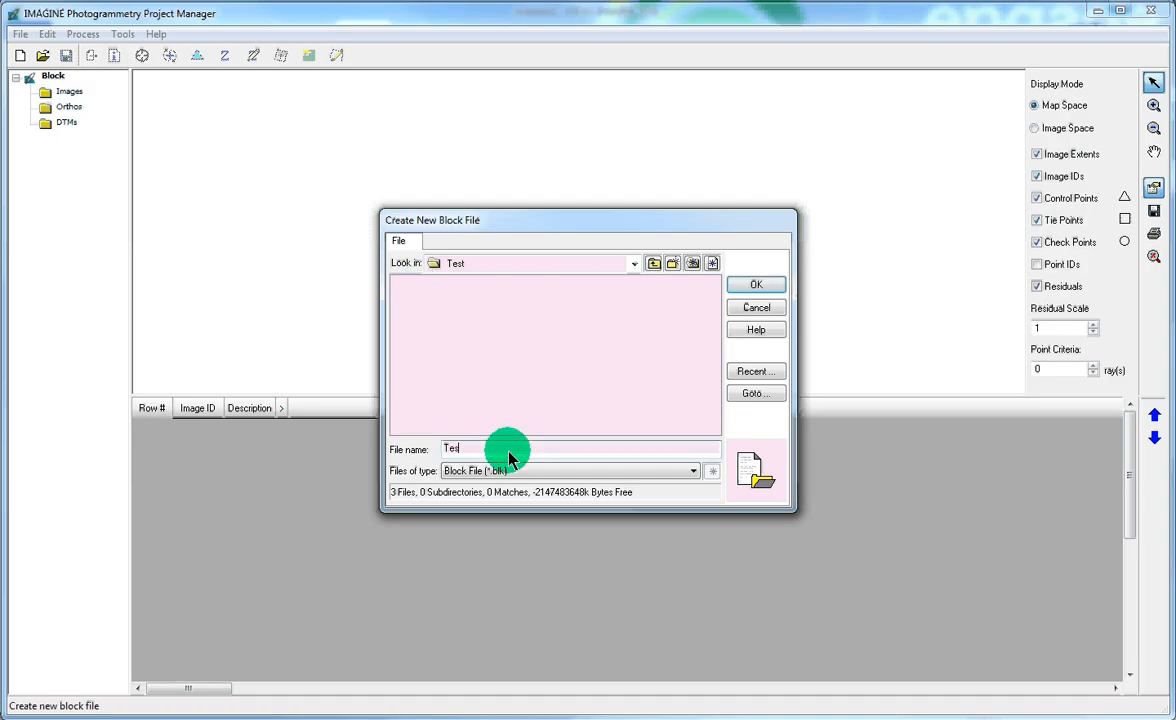
text(.blk)
click(756, 285)
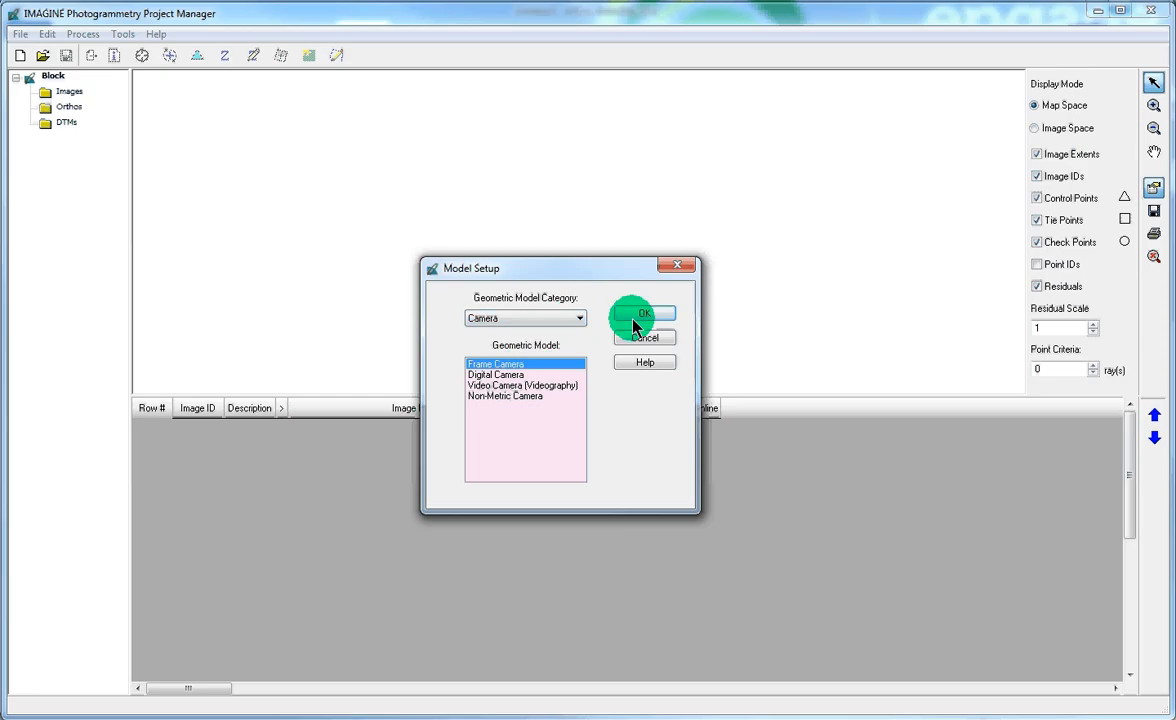
Accept the Frame Camera model and set the block's horizontal projection to GDA94 ICSM MGA Zone 56 from the Australia-ICSM category
click(644, 316)
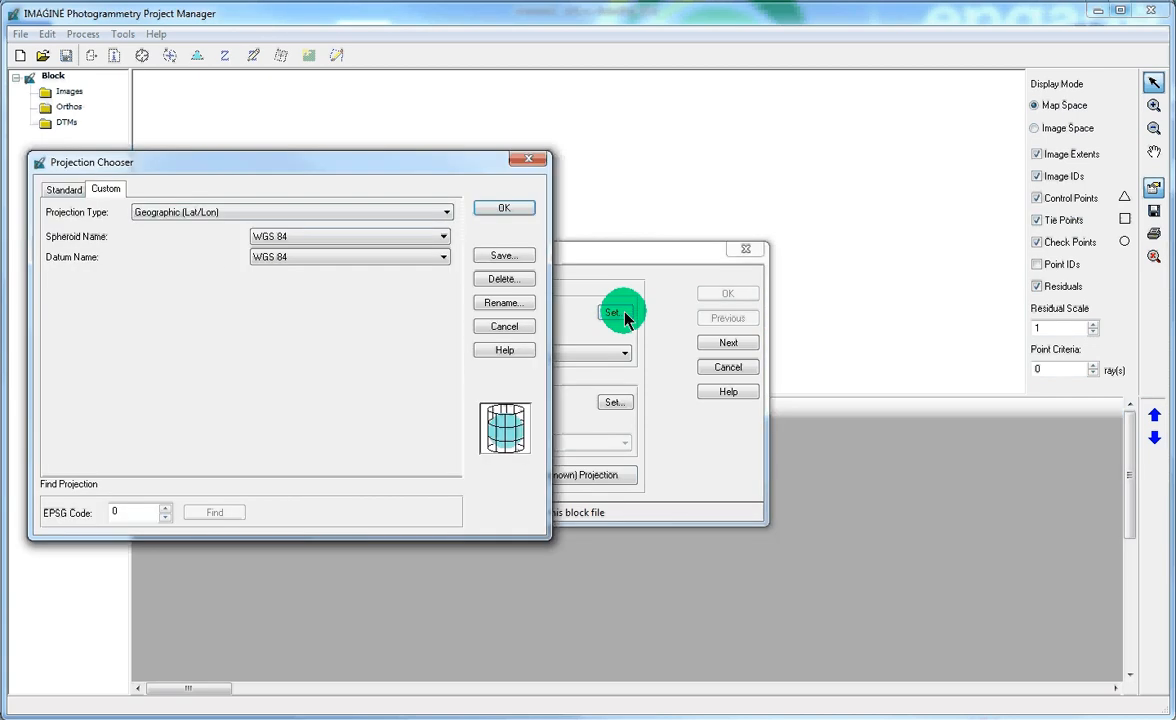
click(72, 196)
click(144, 212)
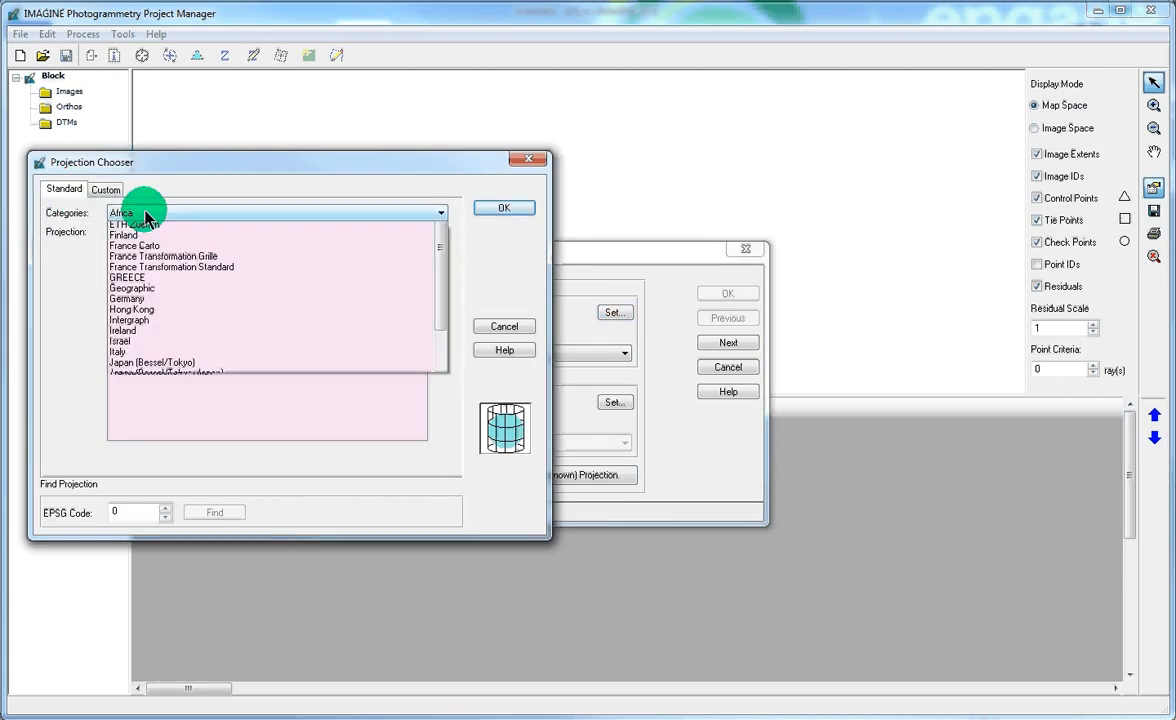
click(150, 262)
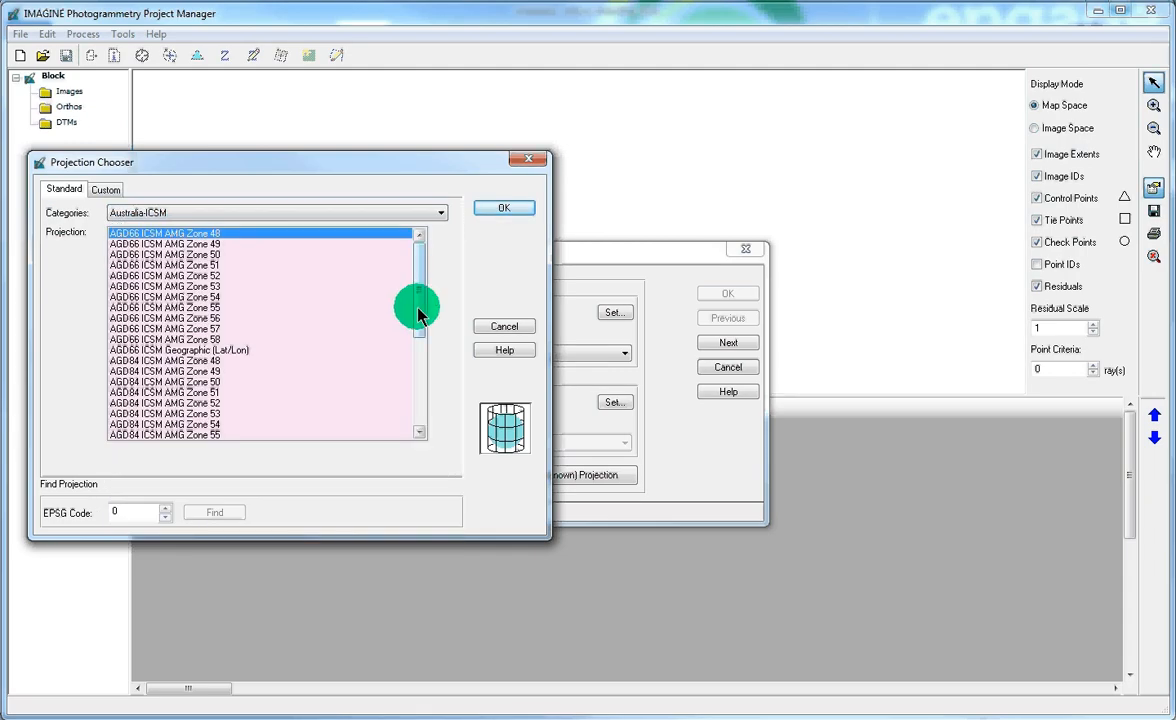
drag(418, 315, 417, 394)
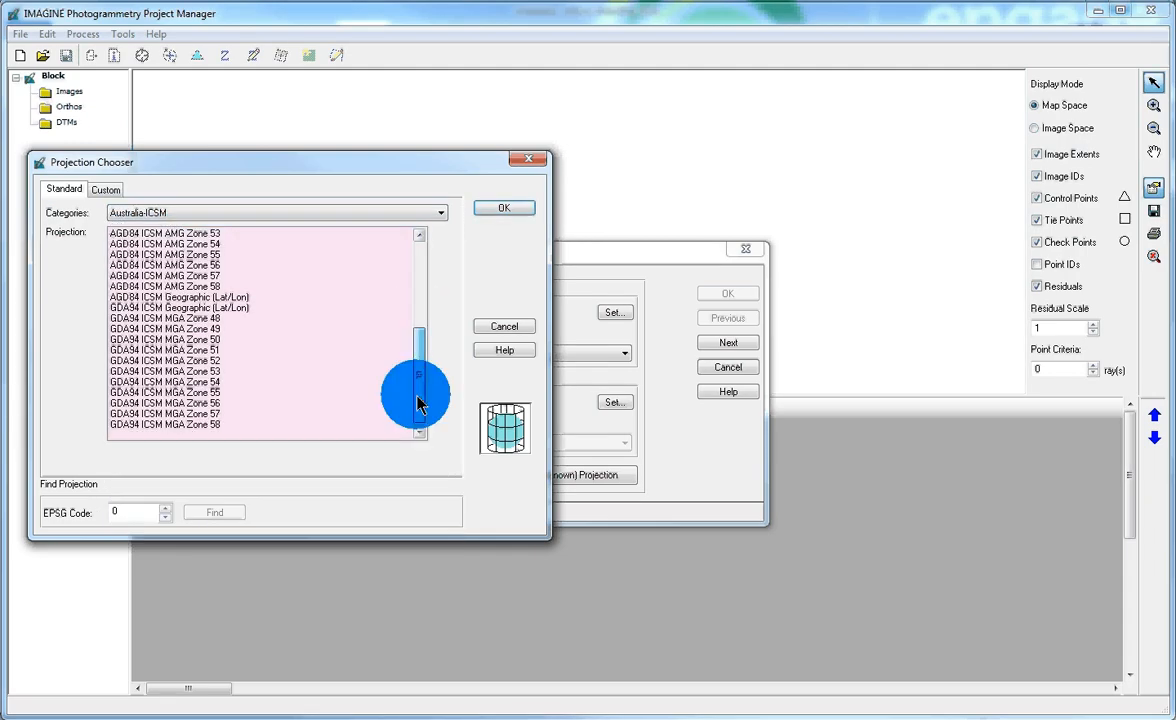
click(225, 403)
click(504, 208)
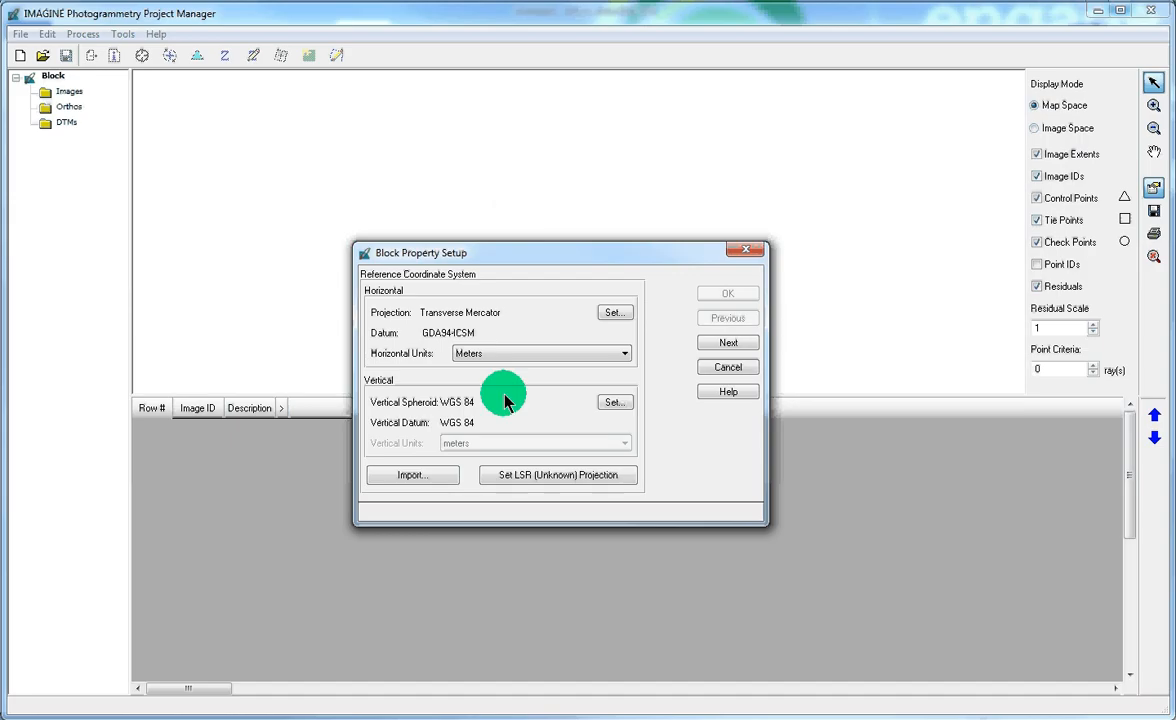
click(729, 343)
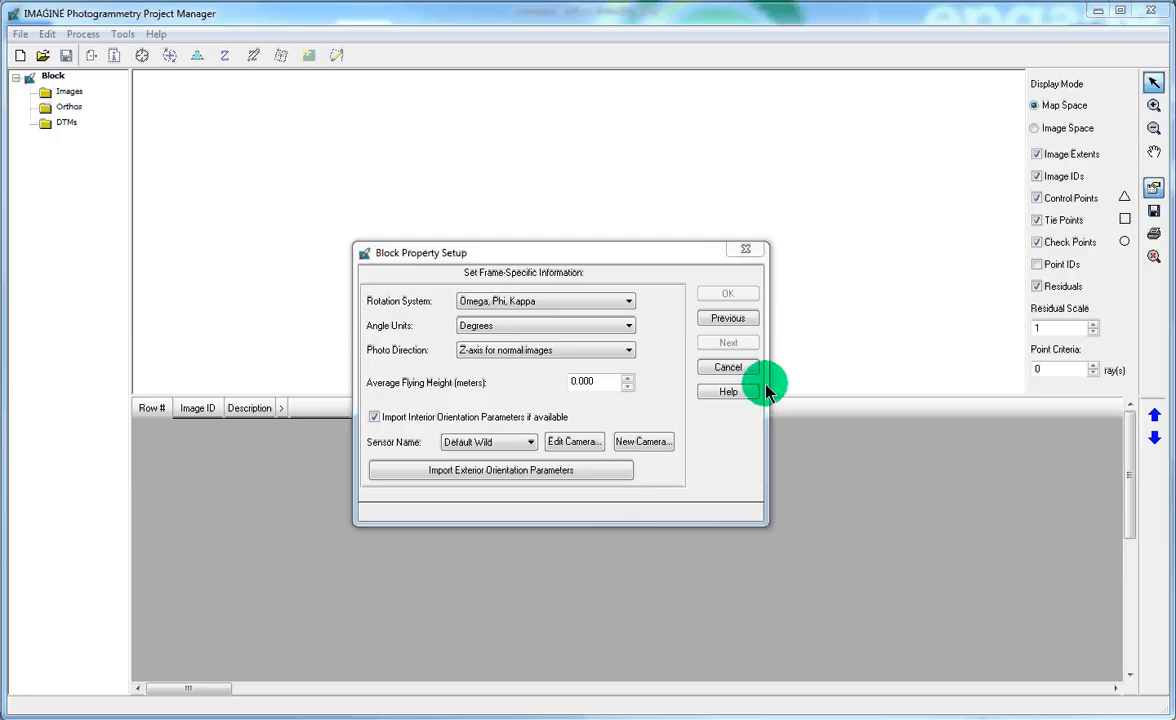
Check the Default Wild camera's parameters and read the camera details printed on the aerial photo's edge
click(576, 452)
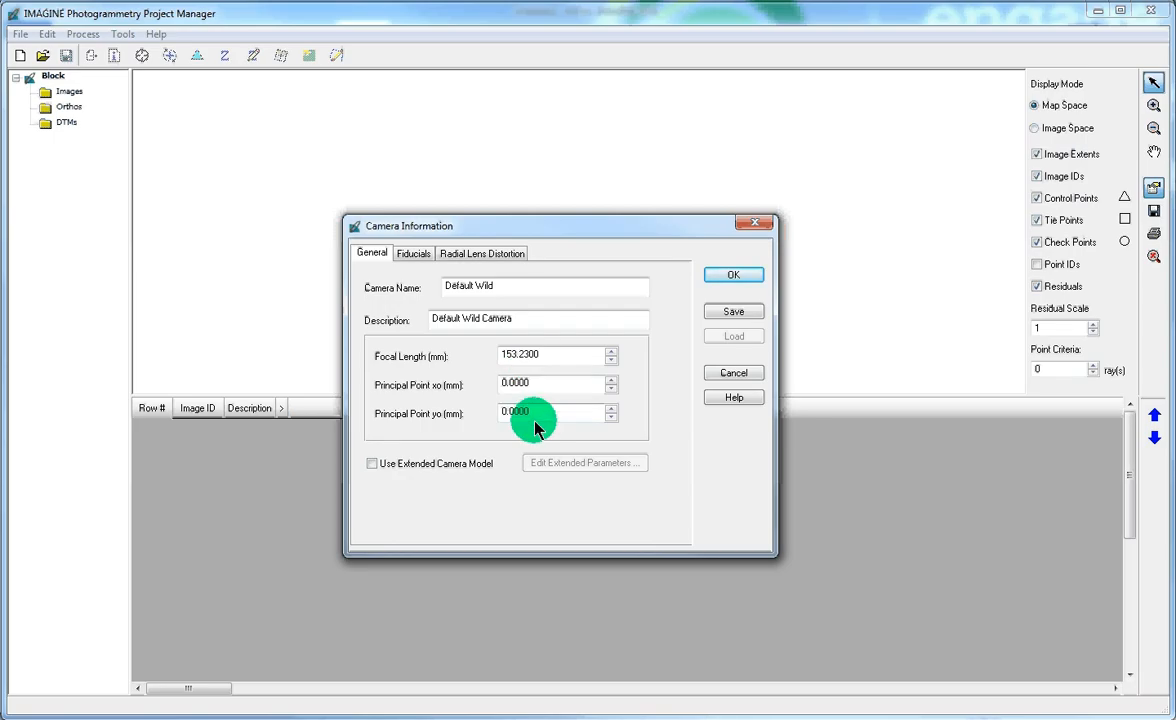
click(734, 373)
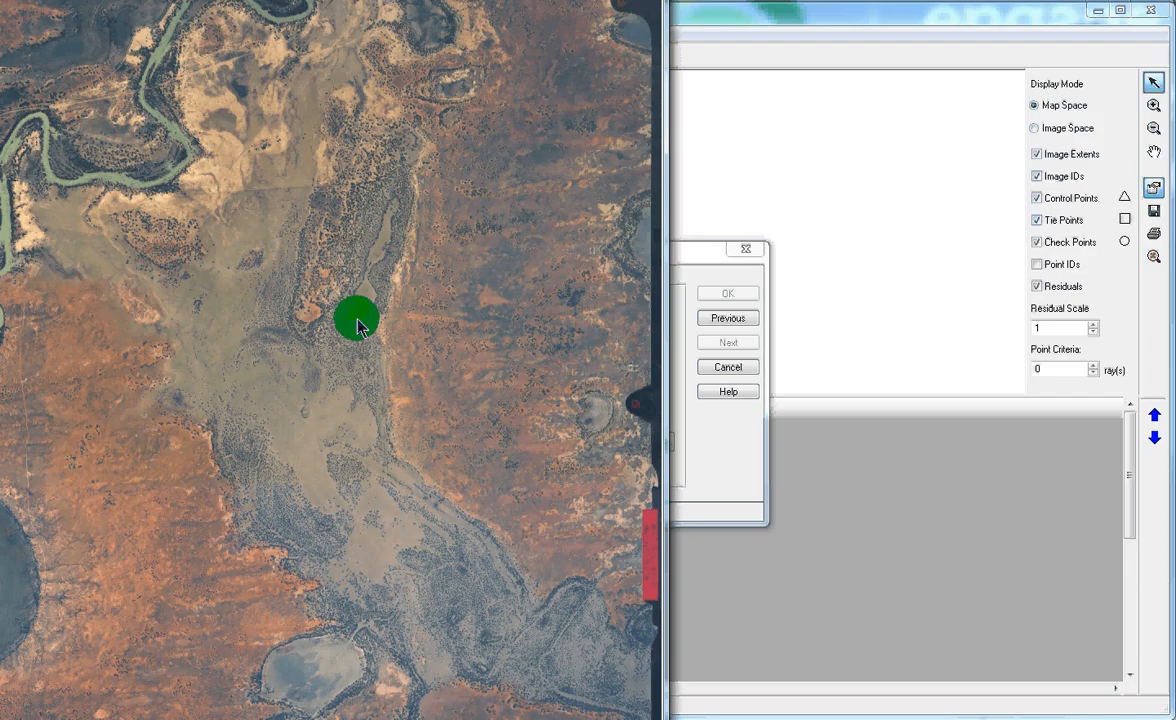
click(571, 519)
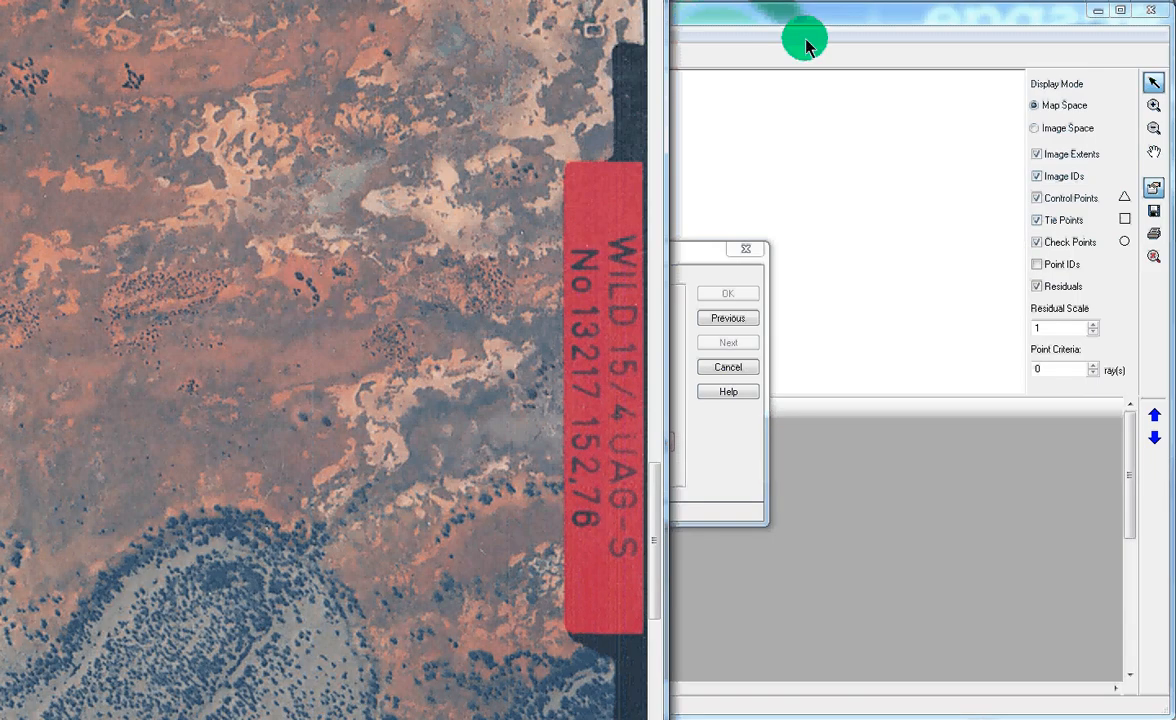
click(740, 37)
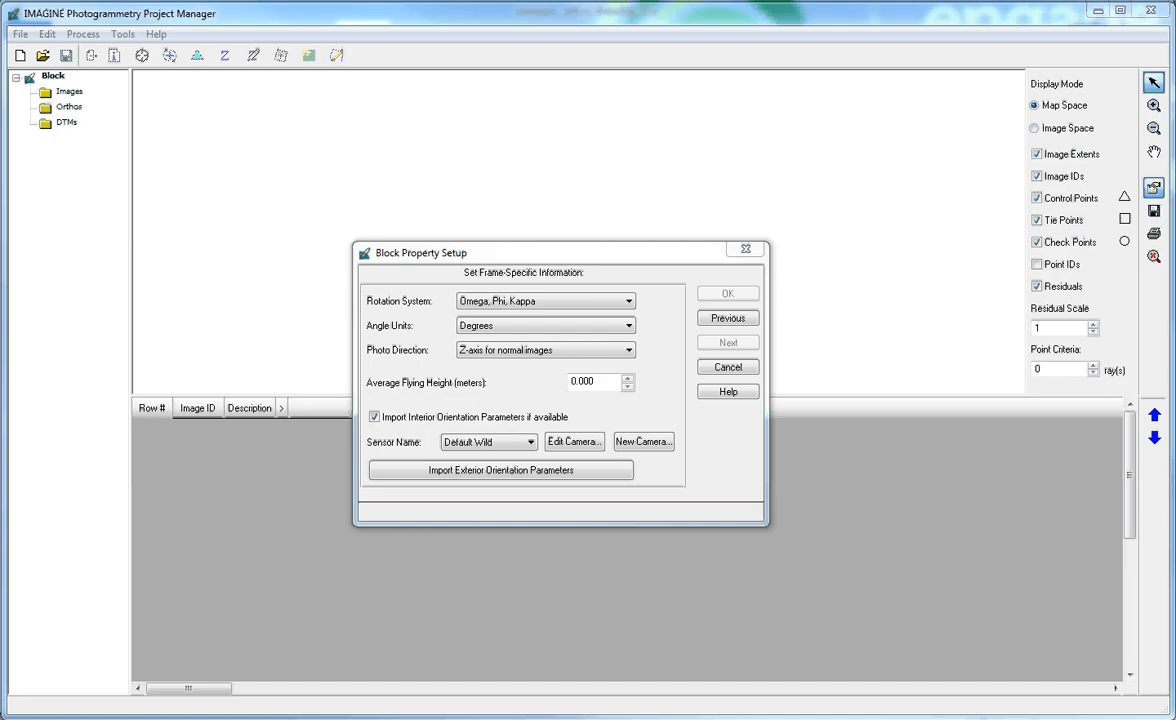
Start loading a parameter file for a new camera and browse to the staff member's folder in Work/SSD/Users on the Spatial drive (P:)
click(640, 442)
click(729, 338)
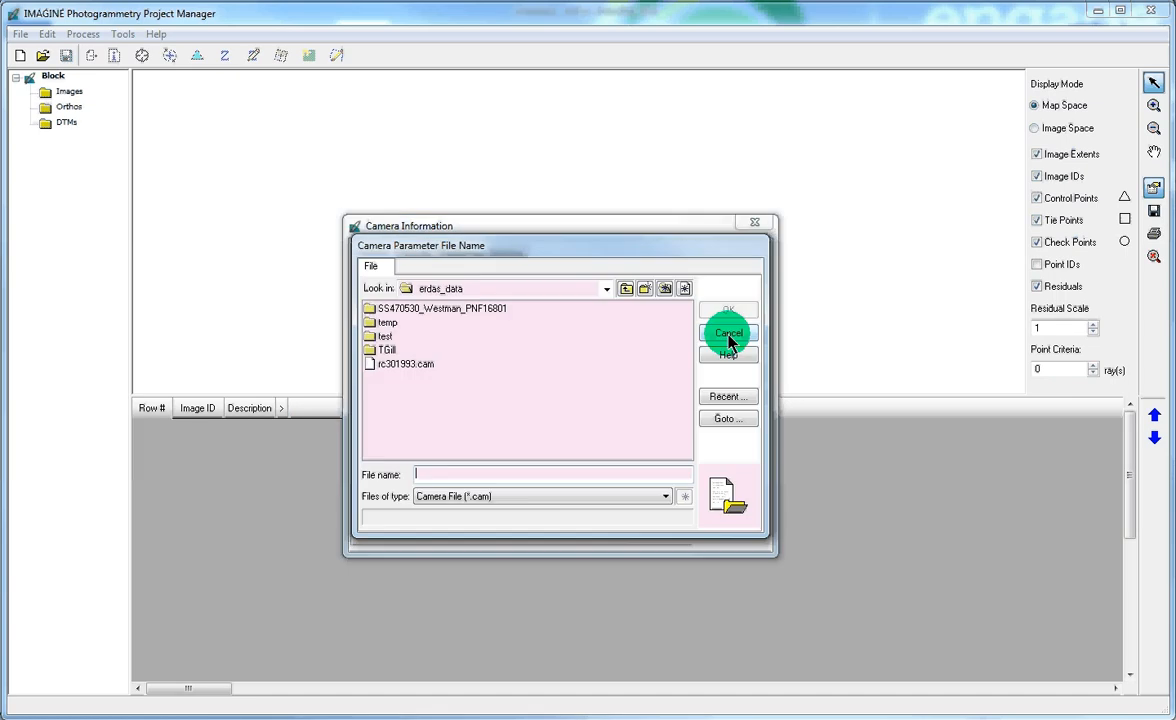
click(606, 292)
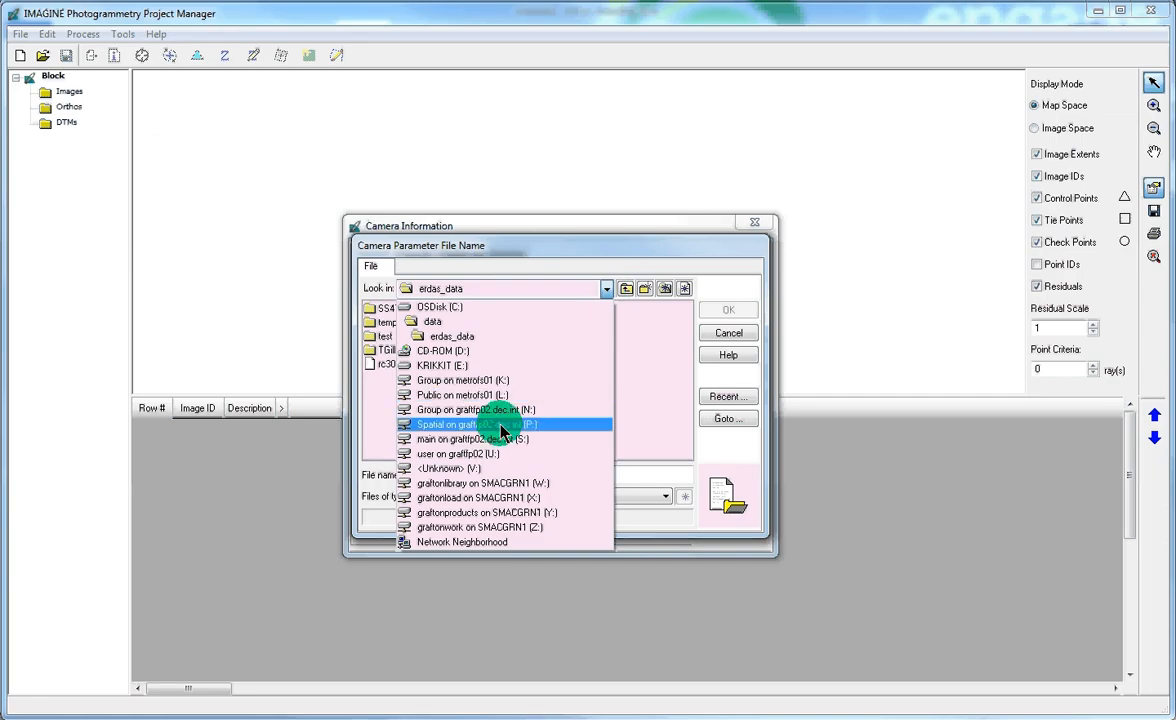
click(462, 424)
double_click(388, 337)
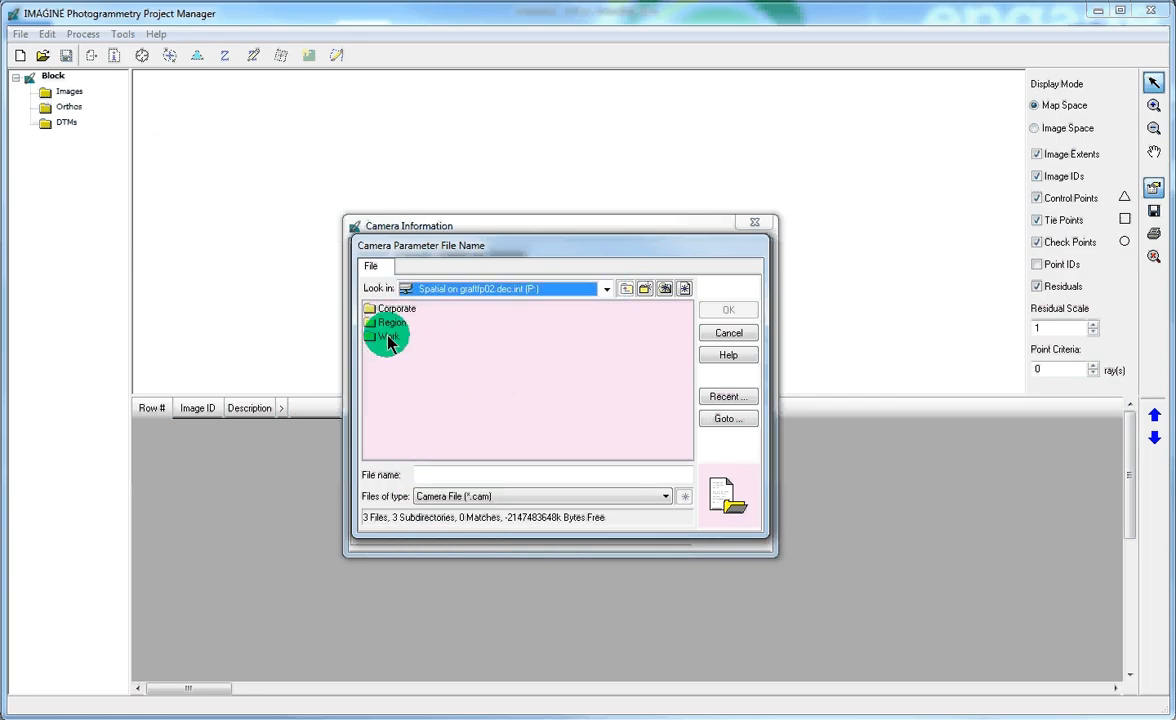
click(390, 330)
double_click(390, 330)
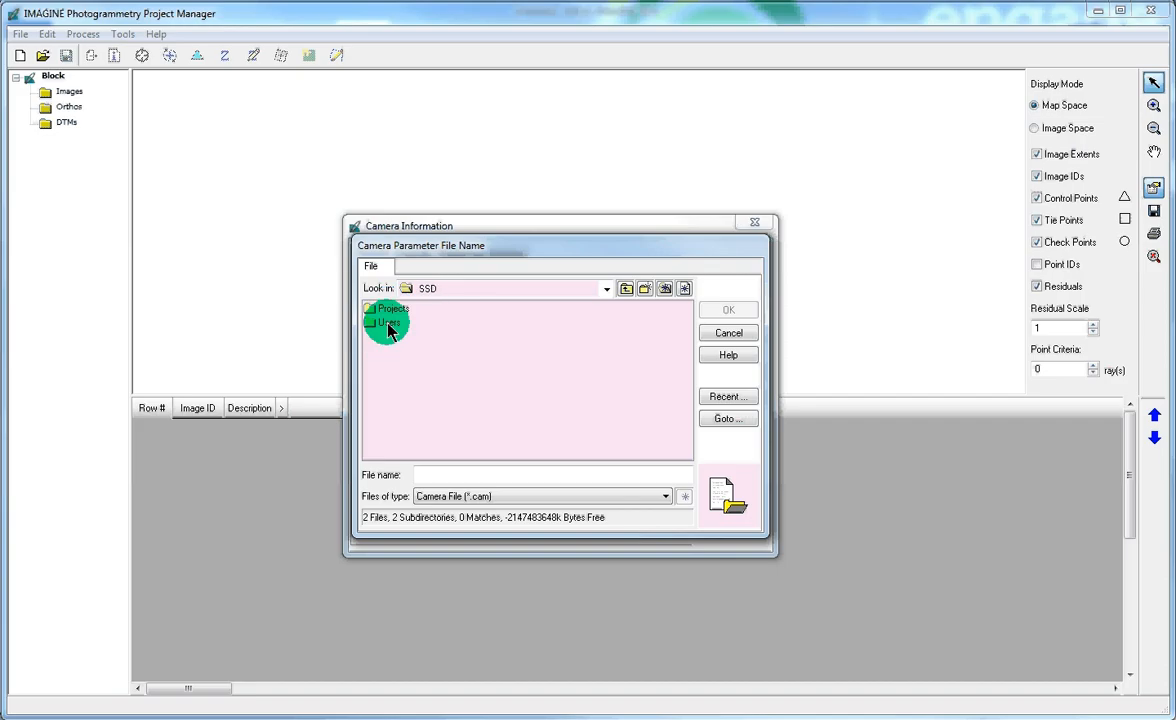
double_click(390, 330)
double_click(394, 402)
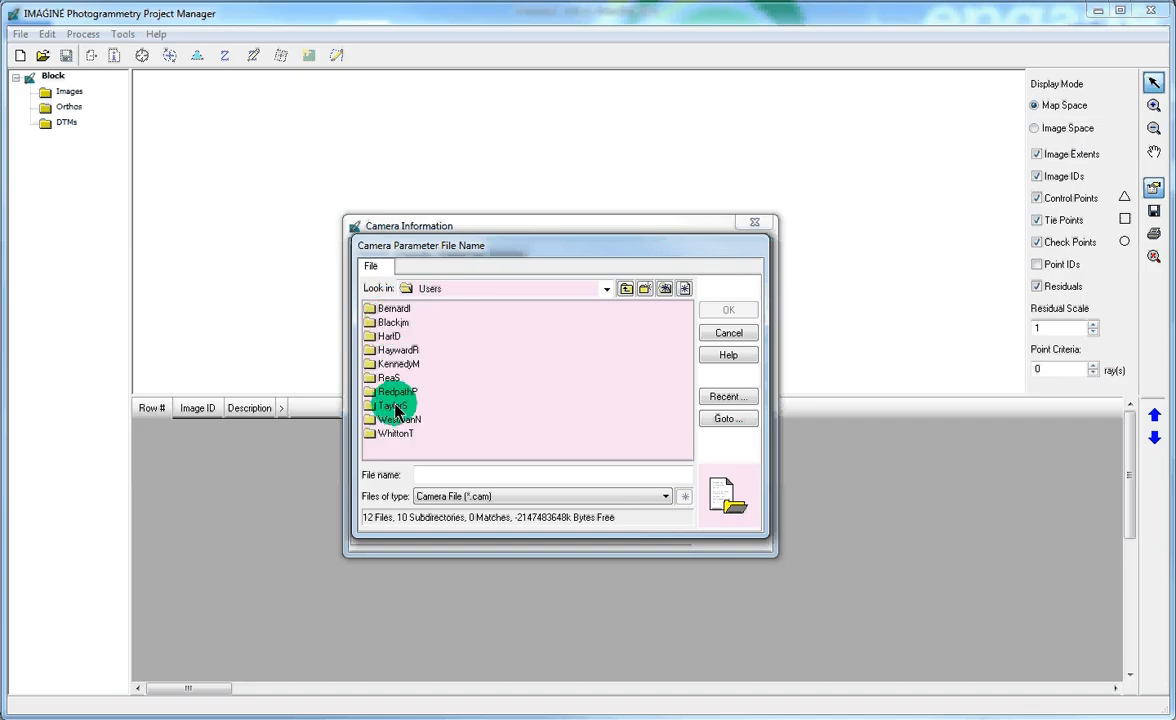
Load the camera file rc30_13217_1993feb.cam from SPATIAL_DATA/JOBS/Airphoto_LPS_Jobs/LPS_Reference/CameraFiles
double_click(398, 310)
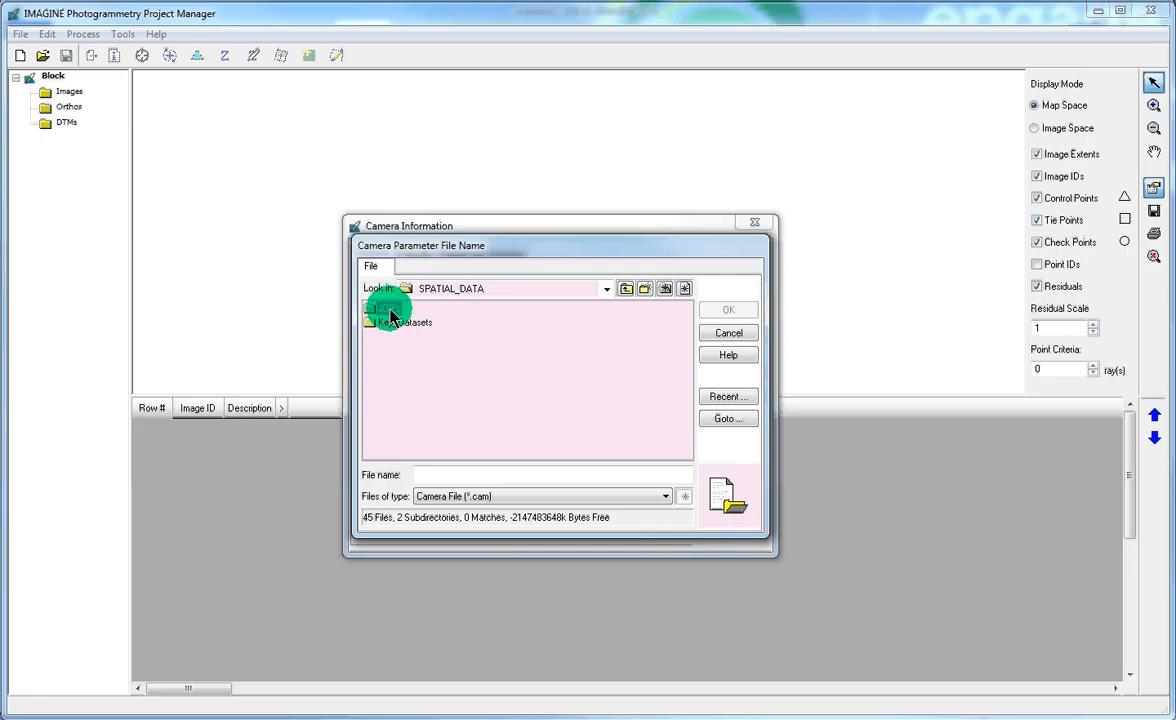
double_click(390, 310)
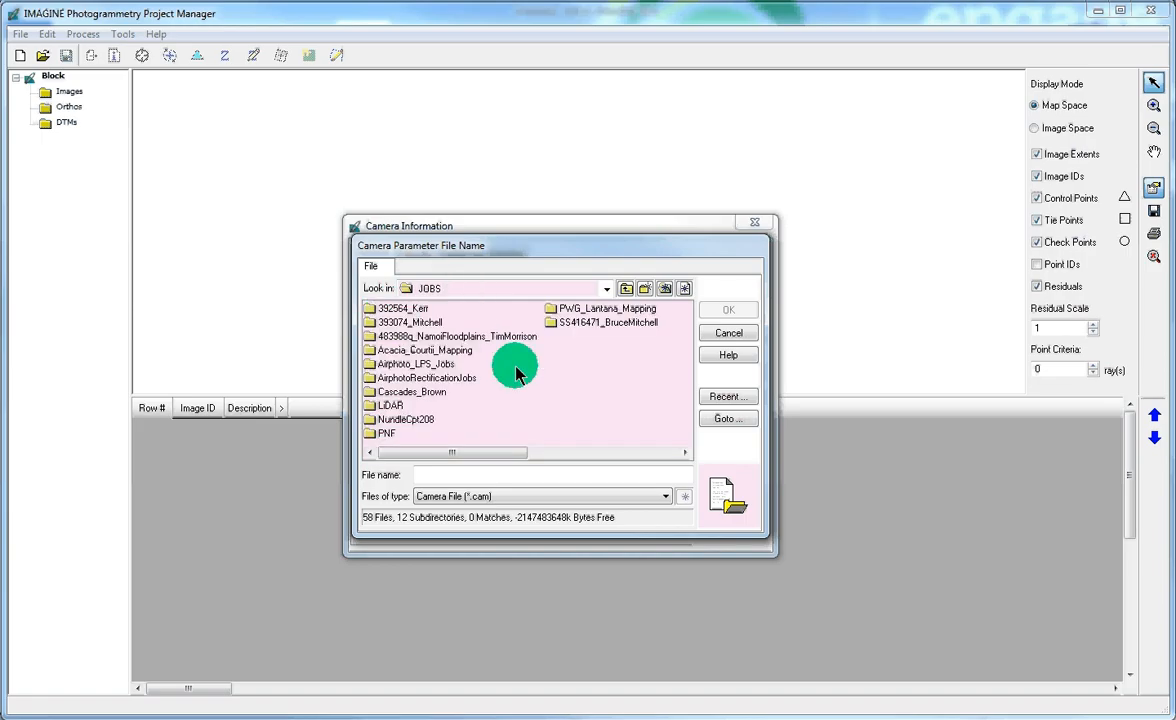
double_click(415, 379)
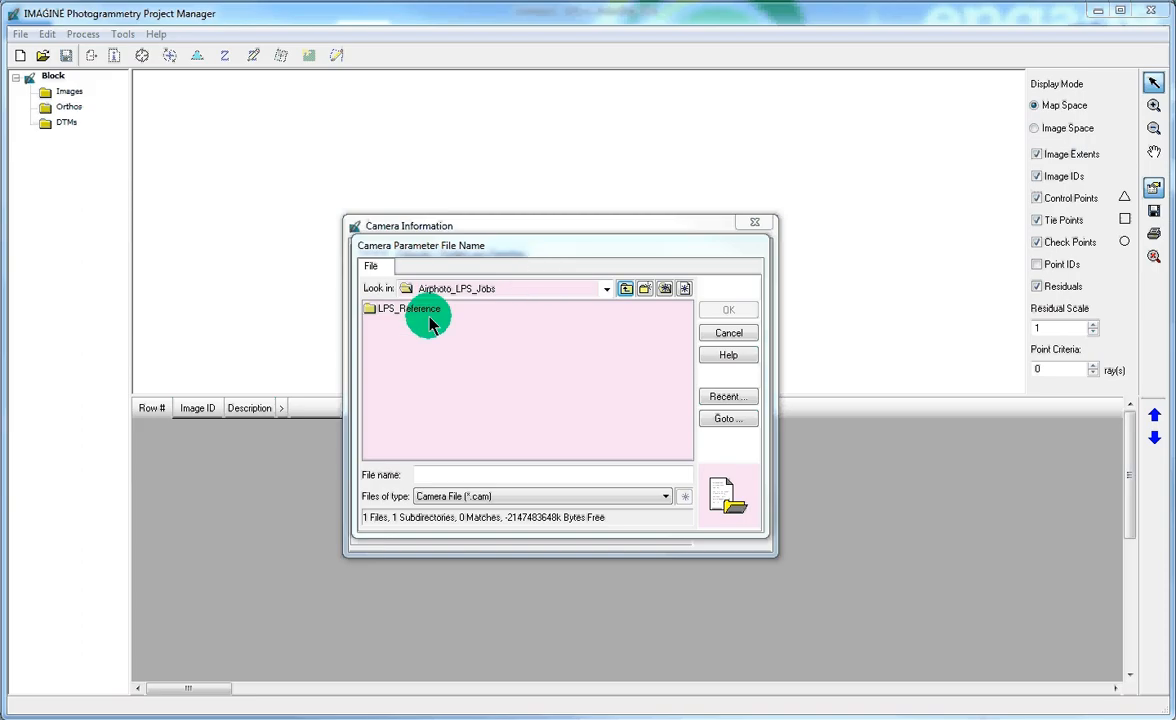
double_click(408, 309)
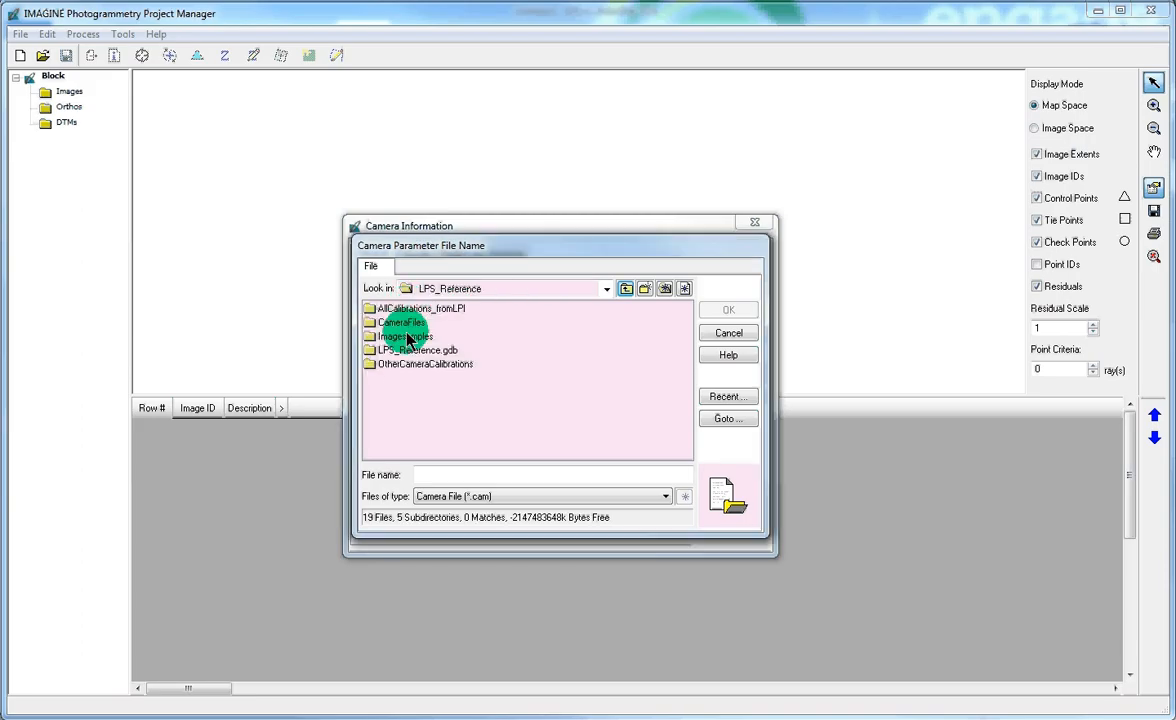
double_click(395, 323)
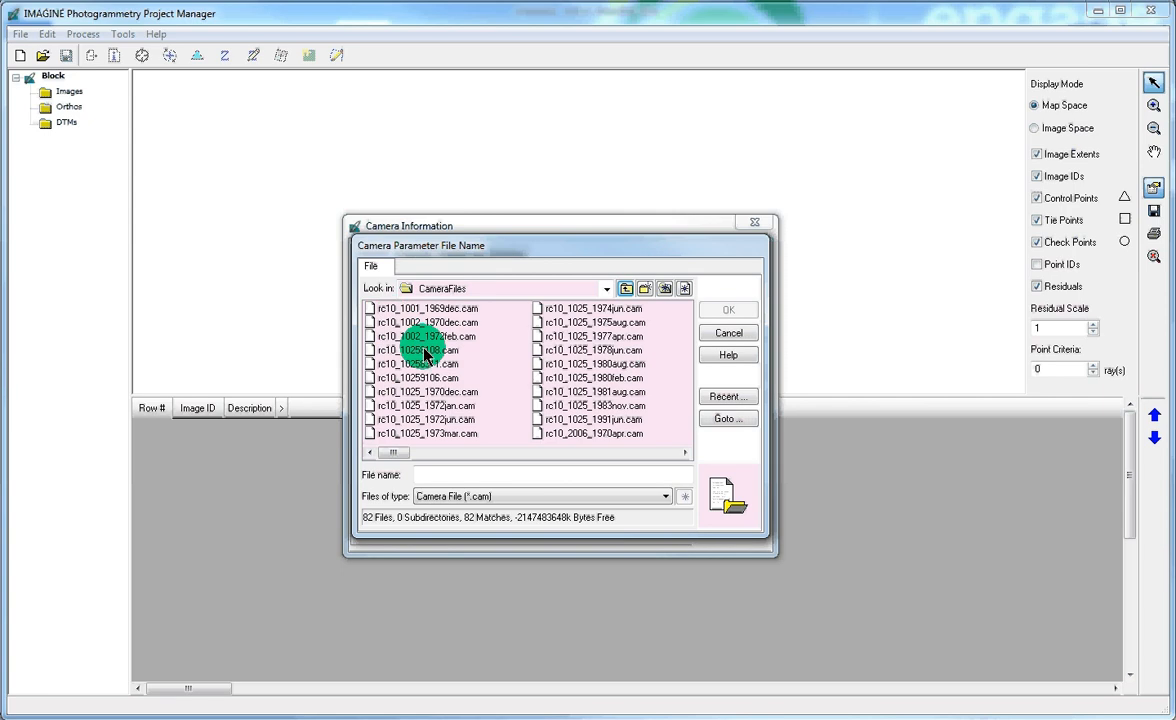
drag(398, 458, 529, 458)
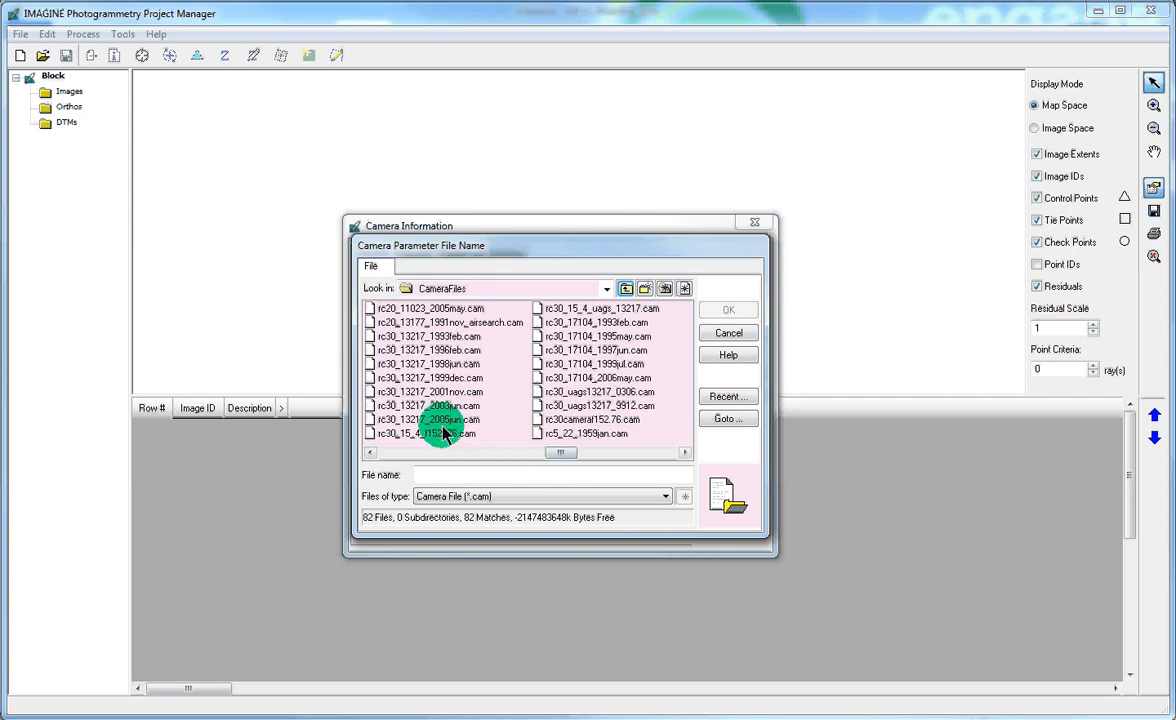
click(409, 337)
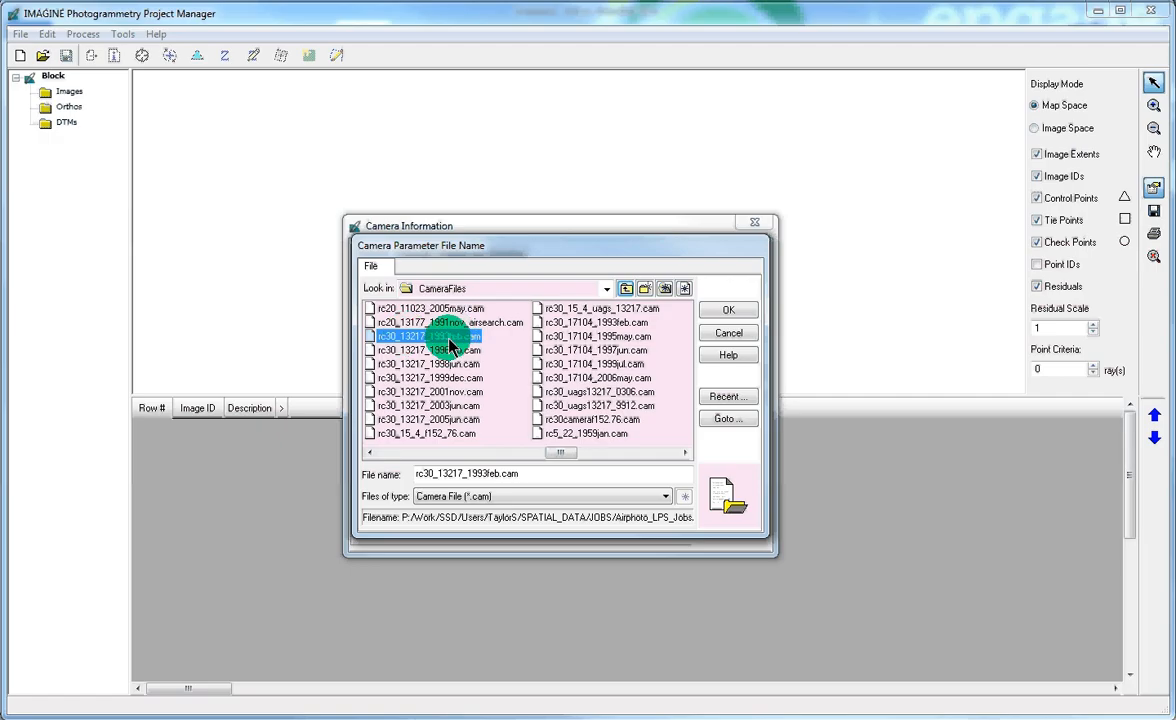
click(716, 310)
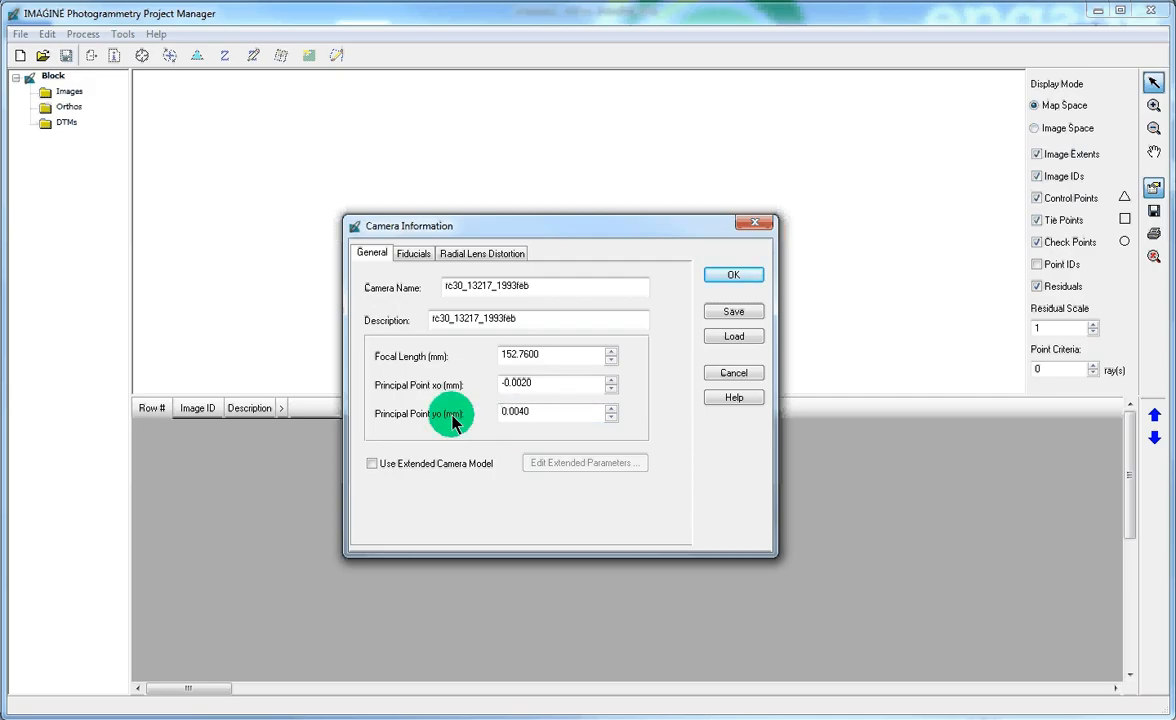
Review the loaded camera's fiducials and radial lens distortion, and accept the camera information
click(413, 256)
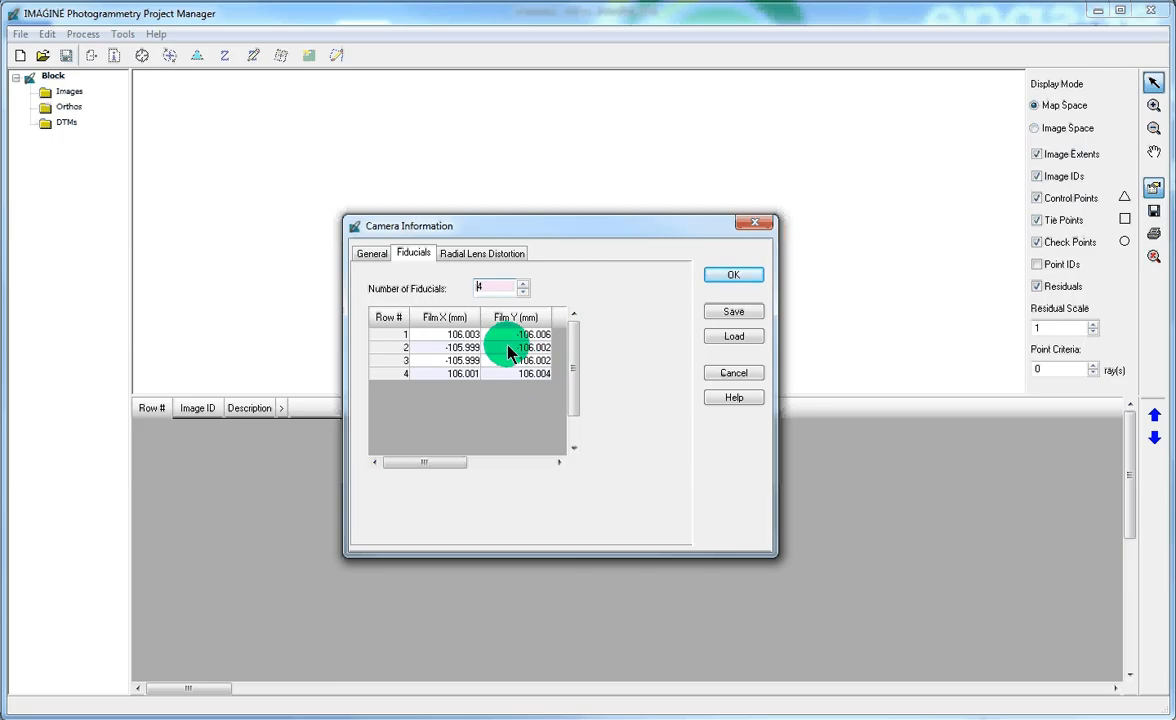
click(500, 254)
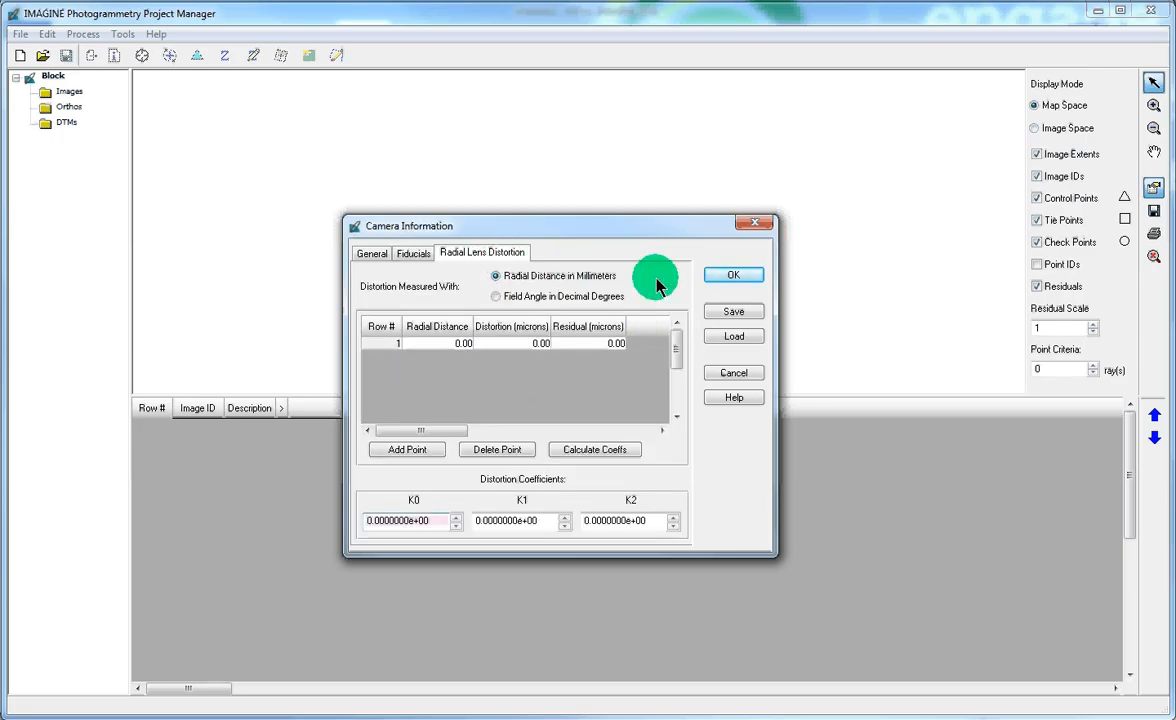
click(743, 279)
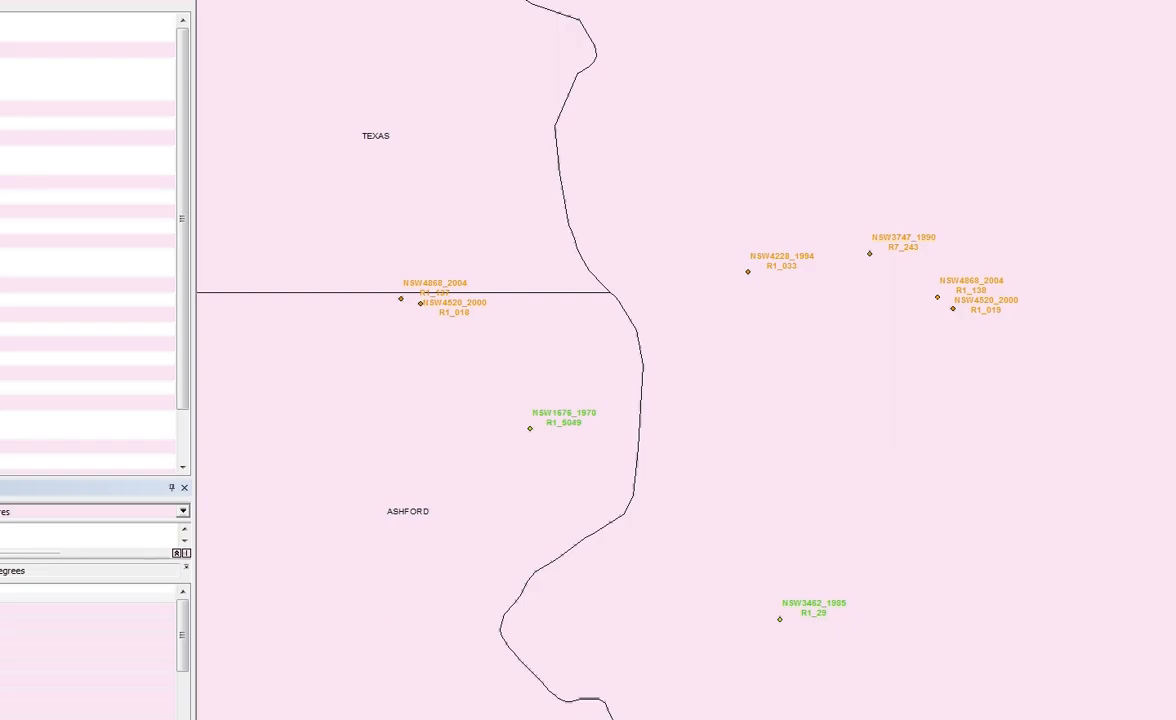
Look up photo centre NSW4228_1994 R1_033 on the map and set the block's average flying height to 8450 meters
click(386, 603)
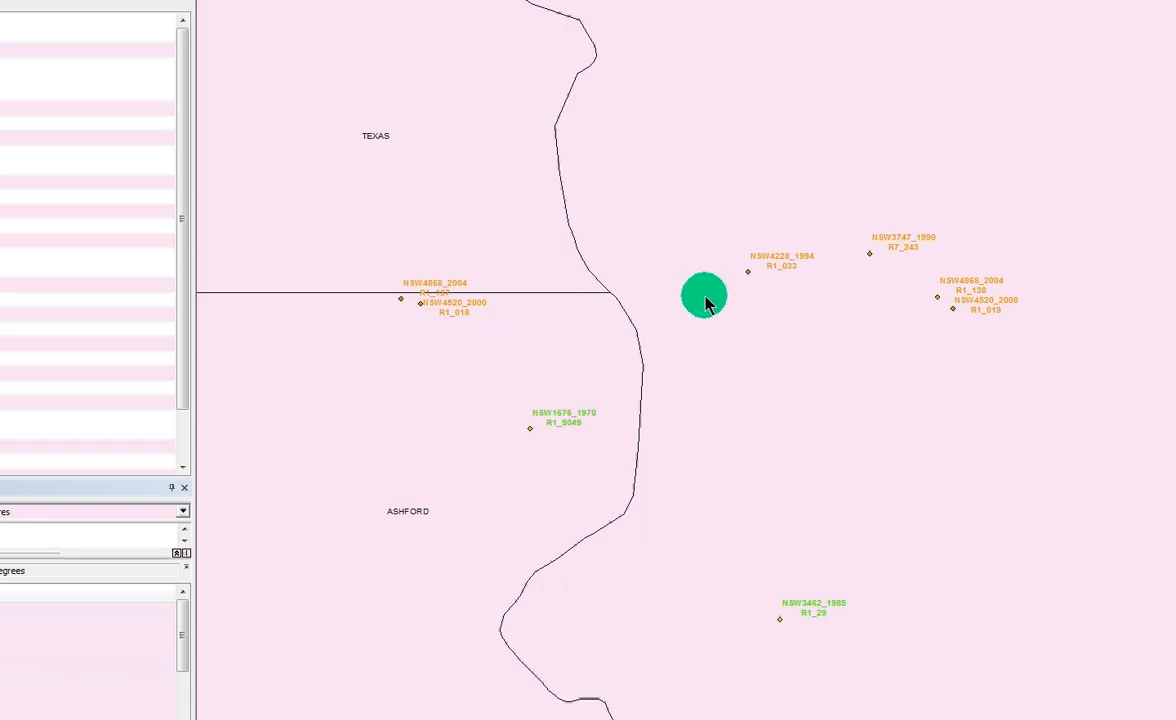
click(747, 272)
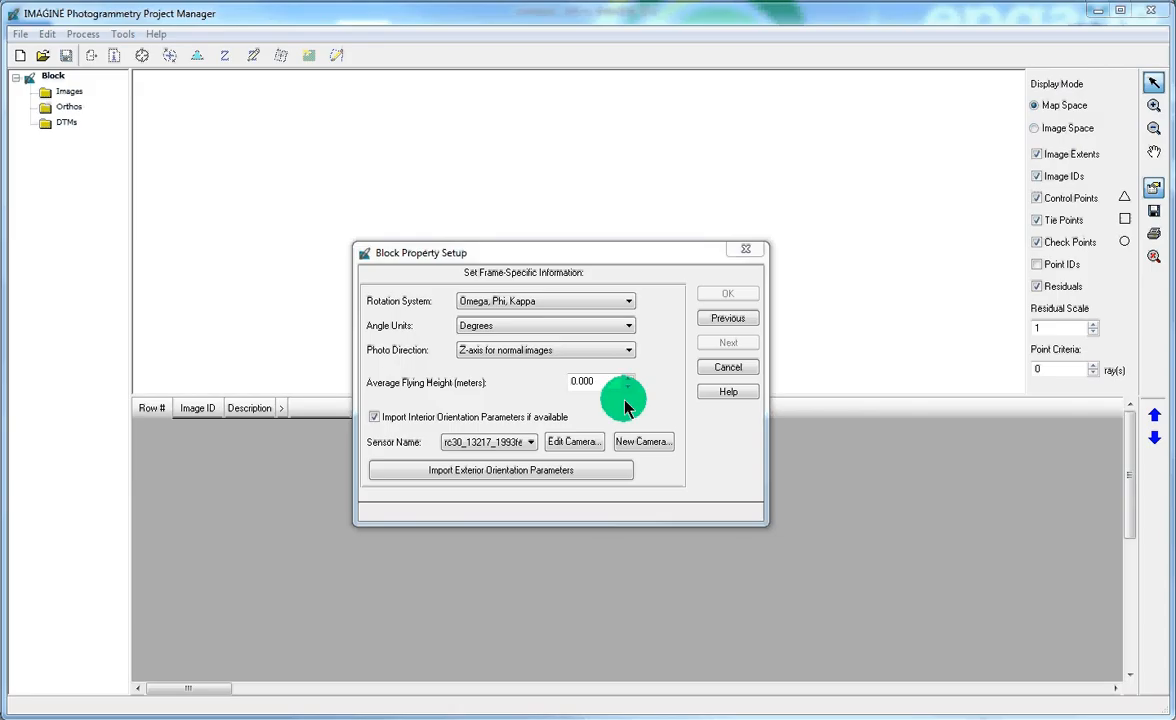
click(601, 381)
double_click(585, 384)
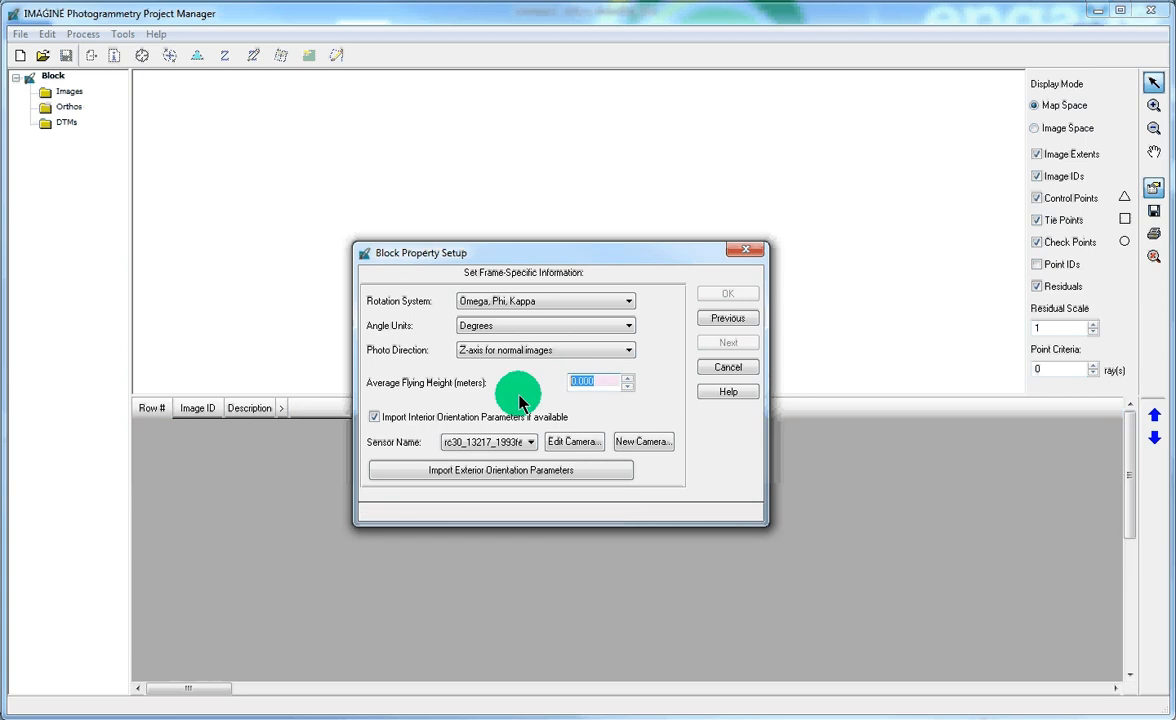
text(8450)
Recheck the rc30_13217_1993feb camera's general parameters without changing them, then accept the block property setup and save the block
click(575, 442)
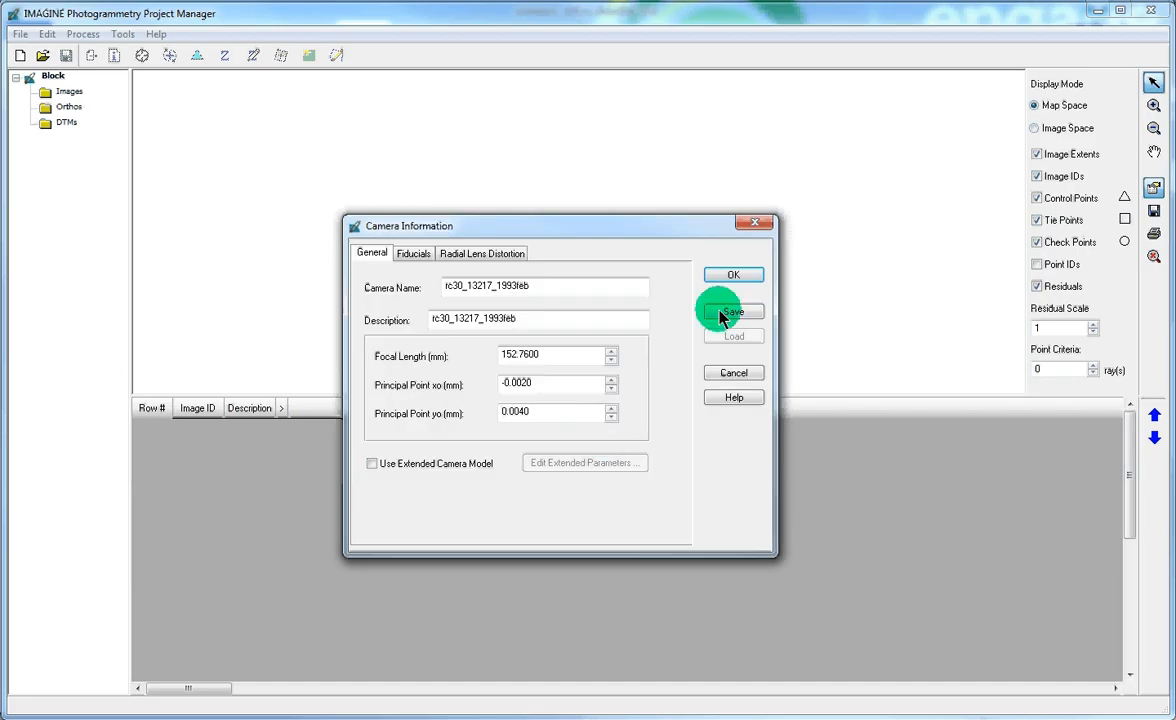
click(733, 372)
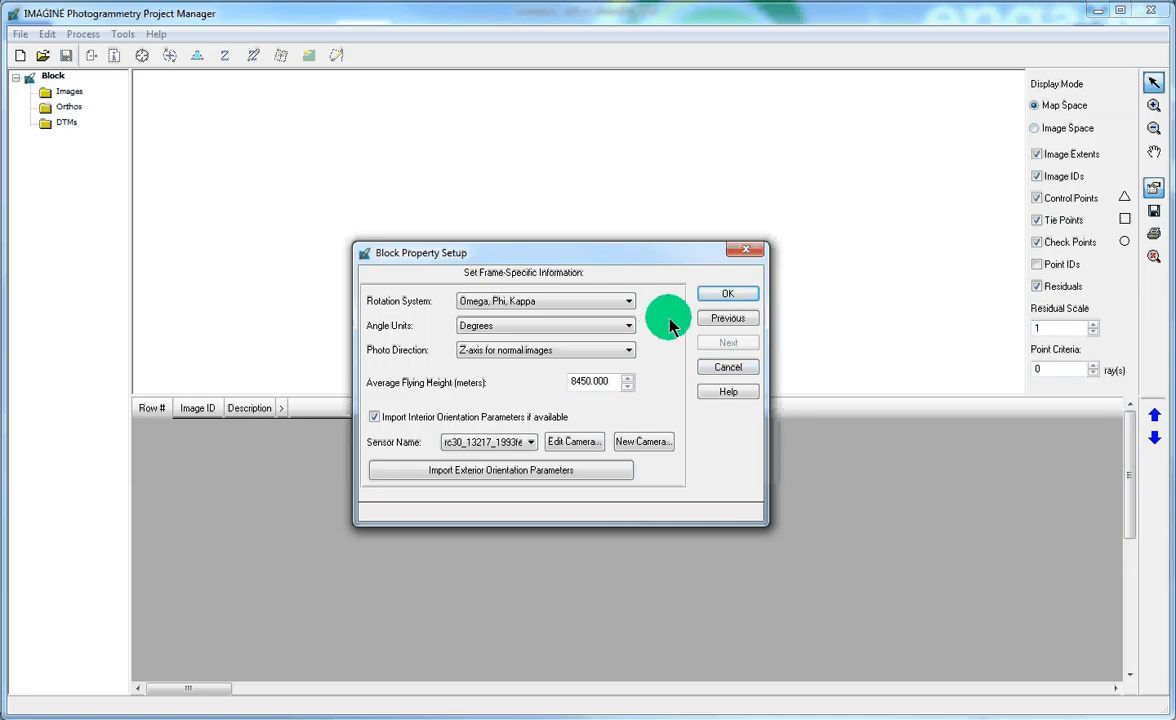
click(729, 294)
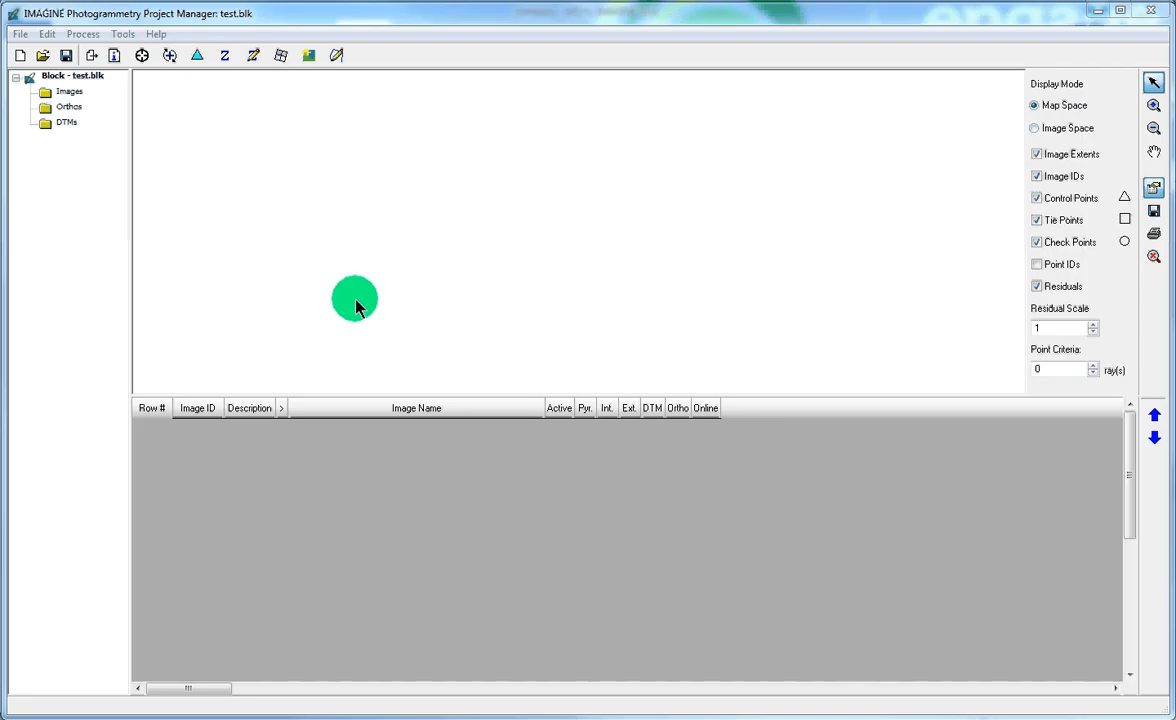
click(67, 55)
Start adding image frames to the block, browse to data/LPS/Test and list all file-based raster formats
click(90, 60)
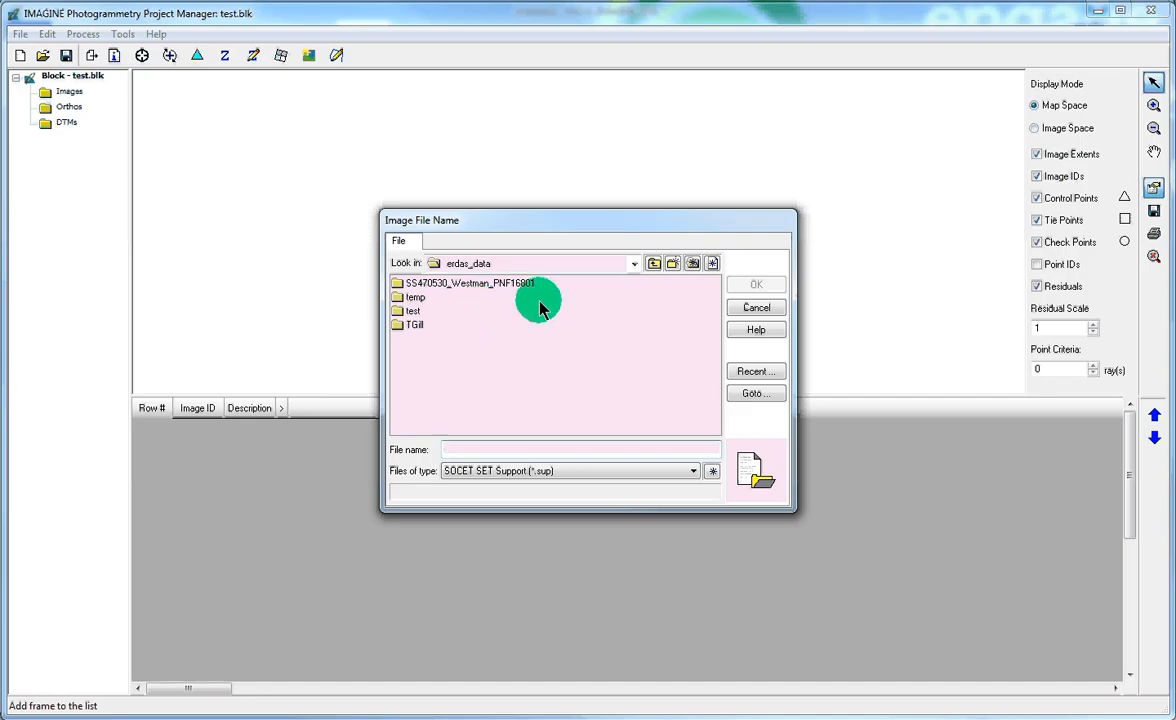
click(655, 266)
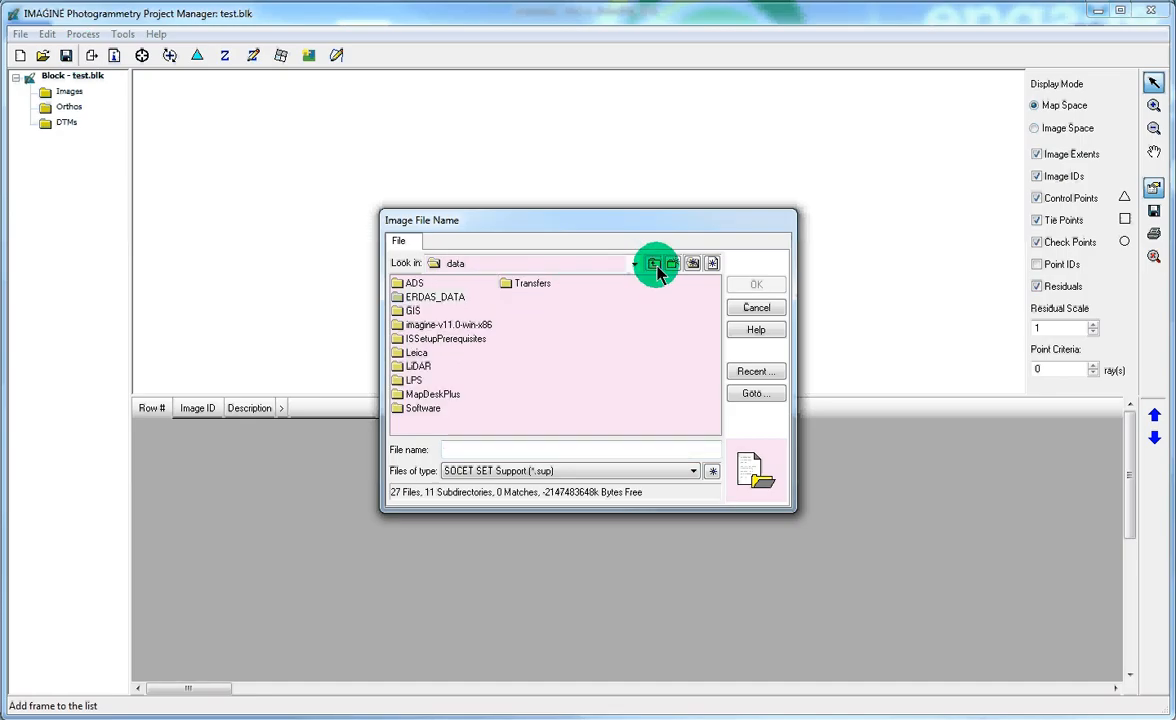
double_click(414, 381)
double_click(419, 288)
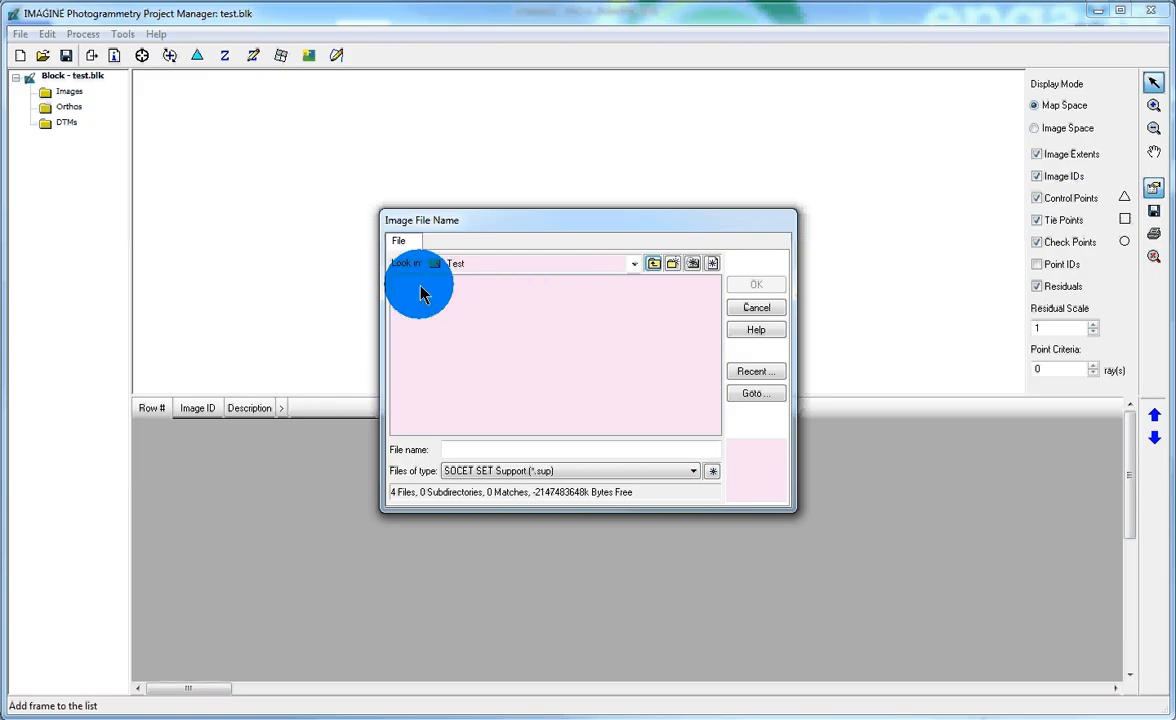
click(692, 471)
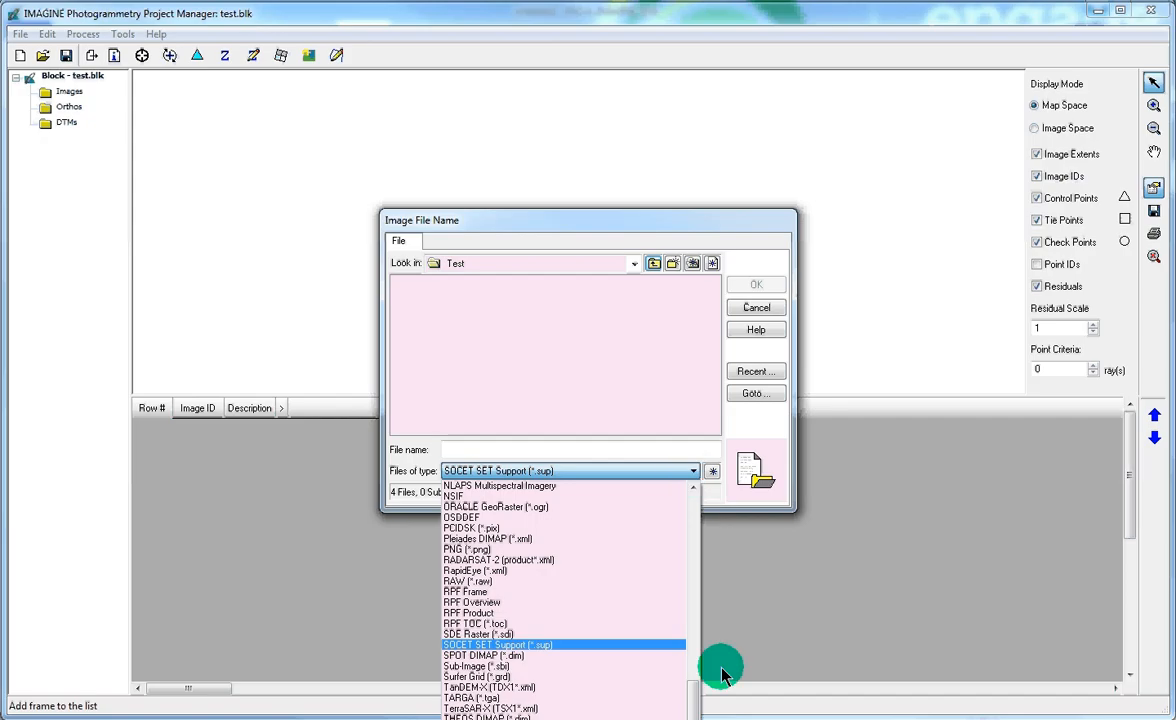
drag(690, 696, 690, 517)
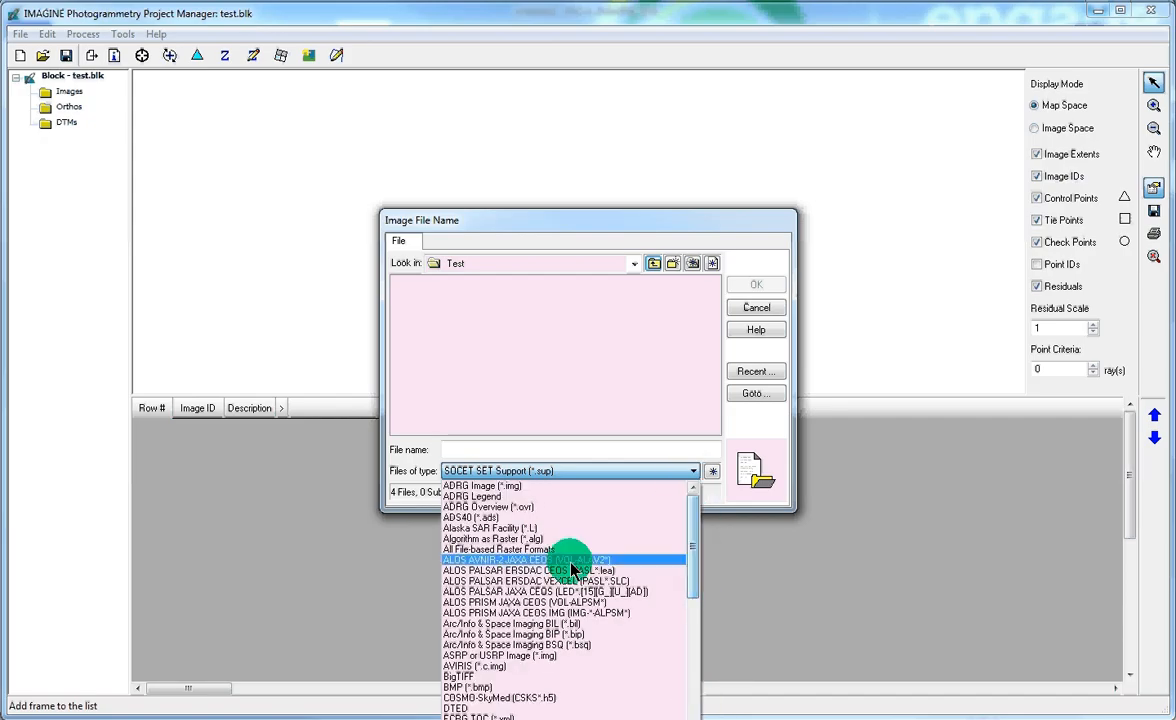
click(525, 549)
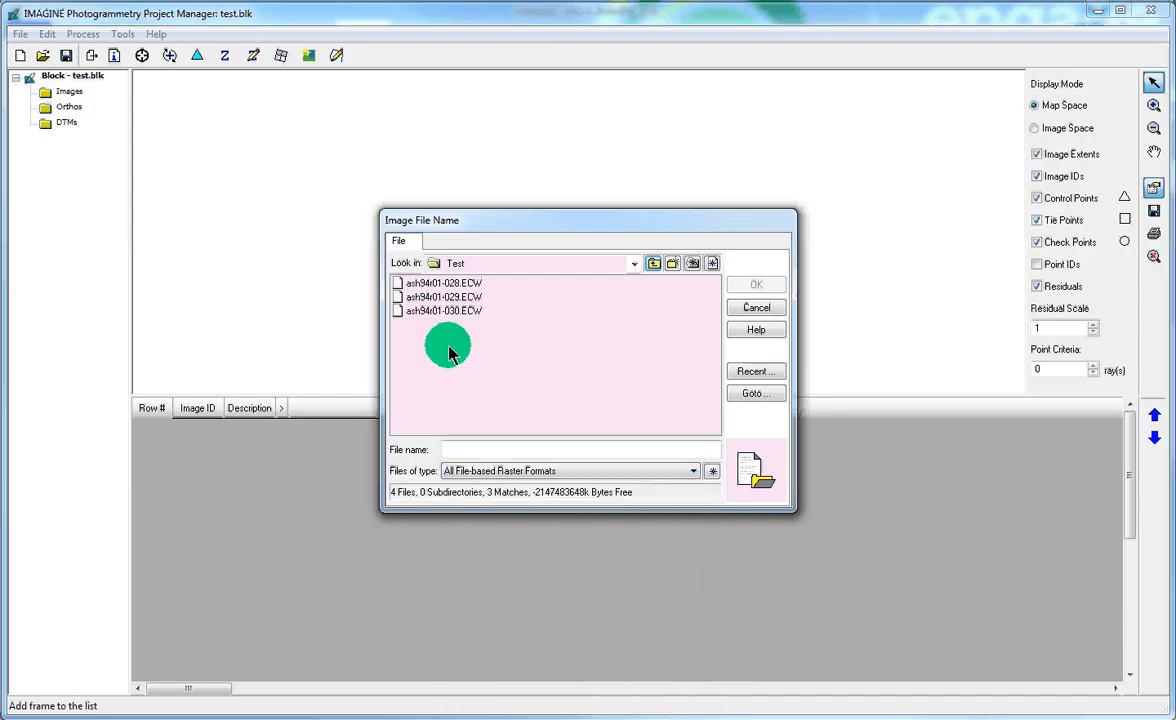
Add the three images ash94r01-028.ECW, ash94r01-029.ECW and ash94r01-030.ECW to the block
click(446, 313)
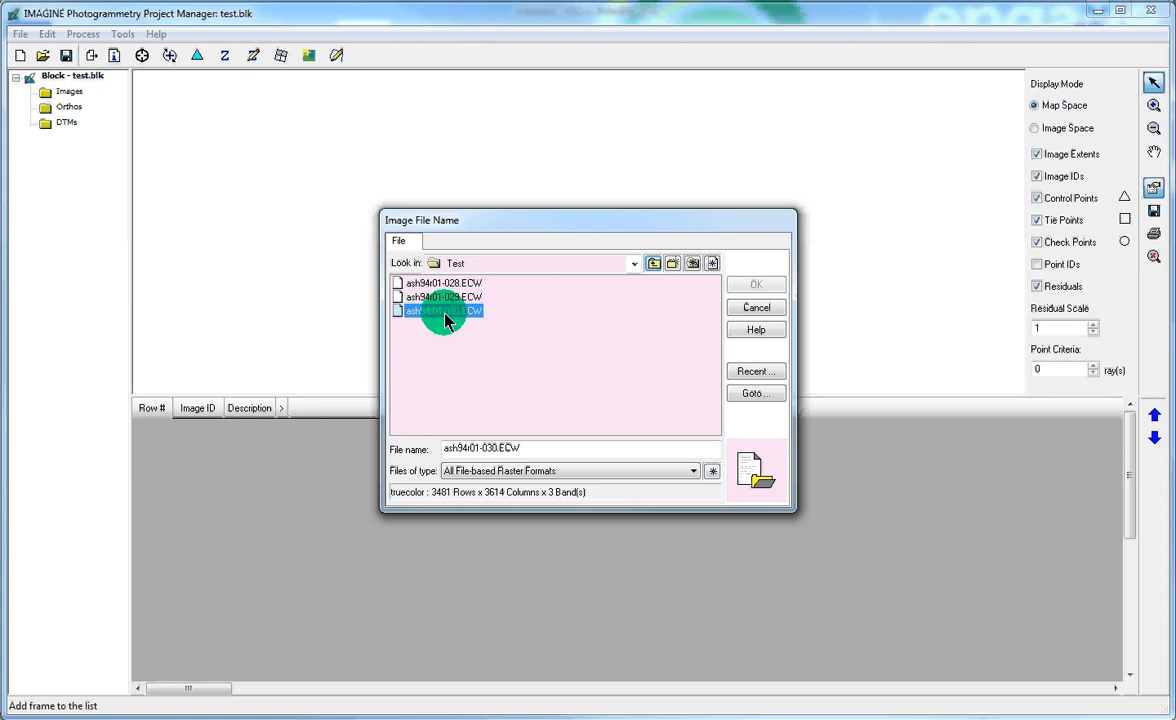
shift+click(443, 285)
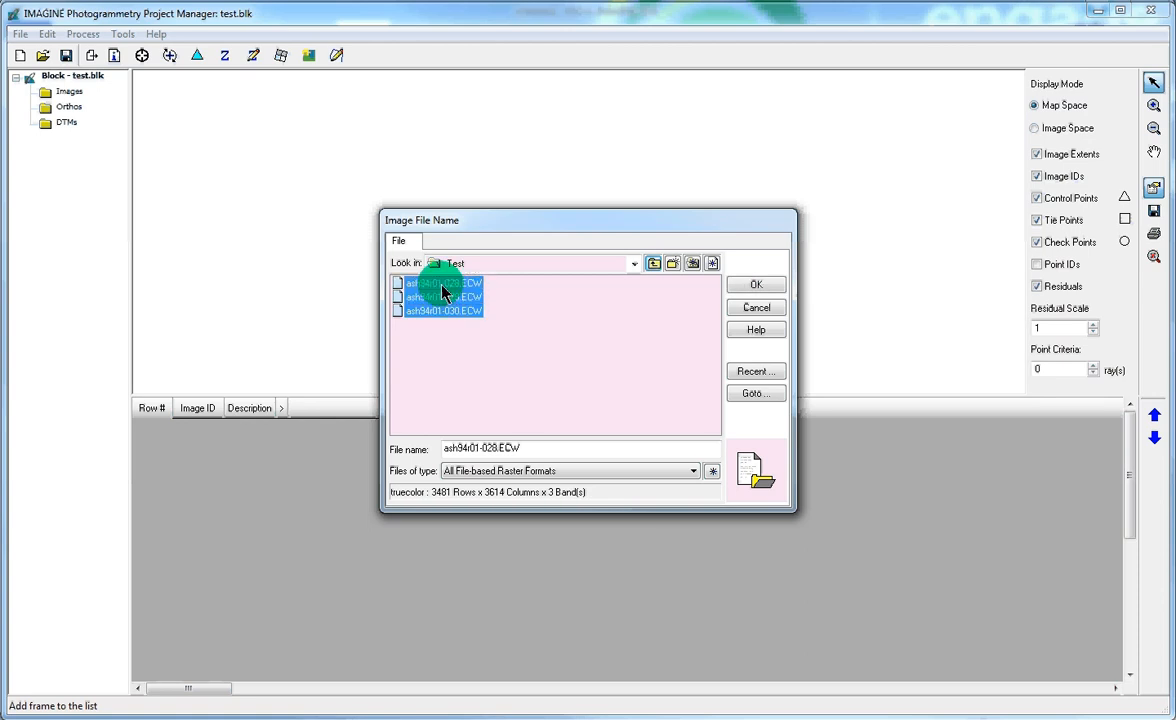
click(752, 283)
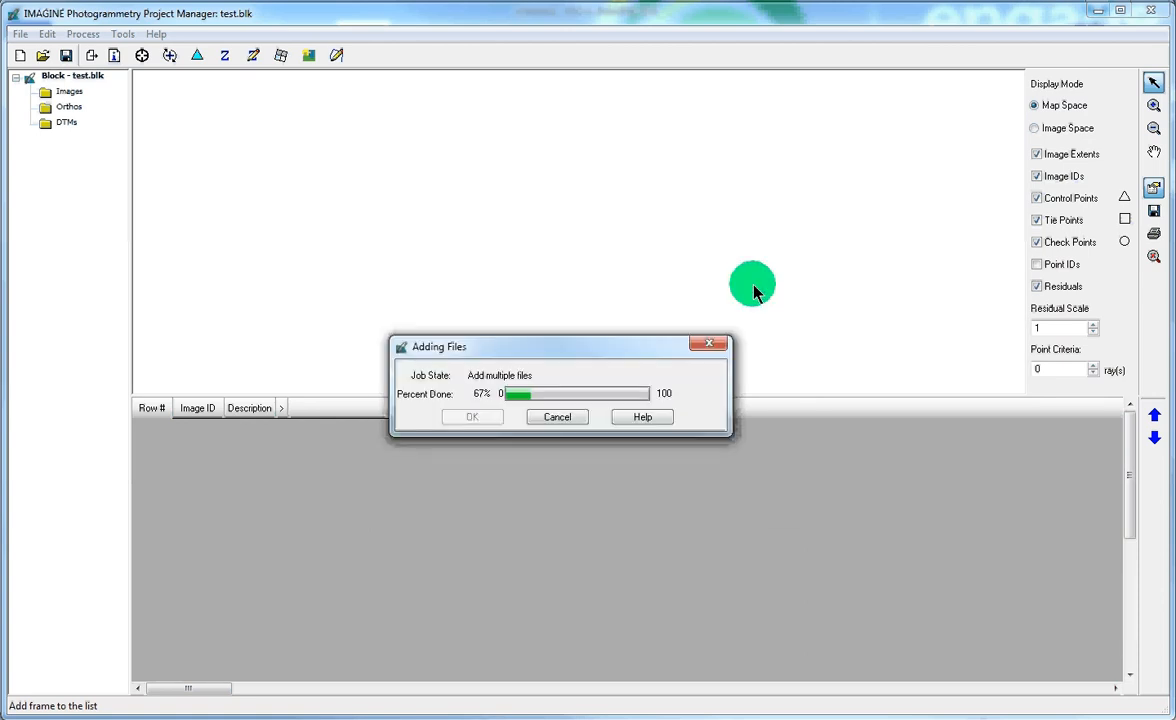